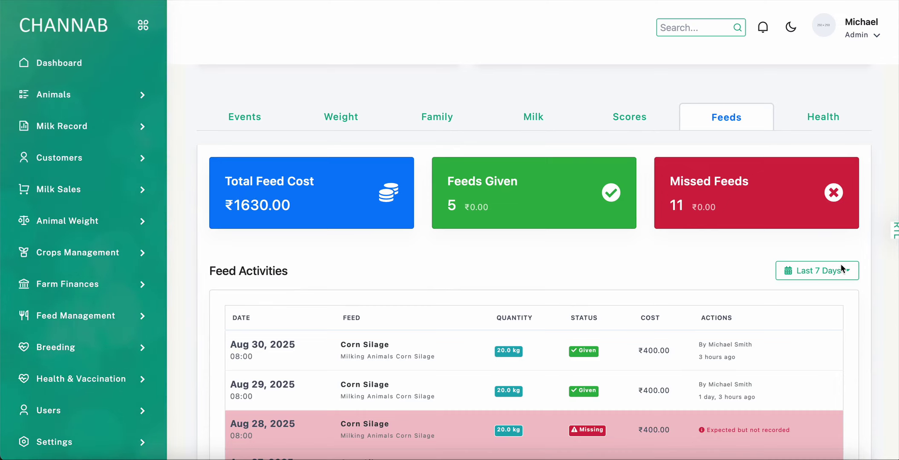
- Filter the animal's feed activities to This Month and examine the Feeds Given and Missed Feeds figures
click(841, 270)
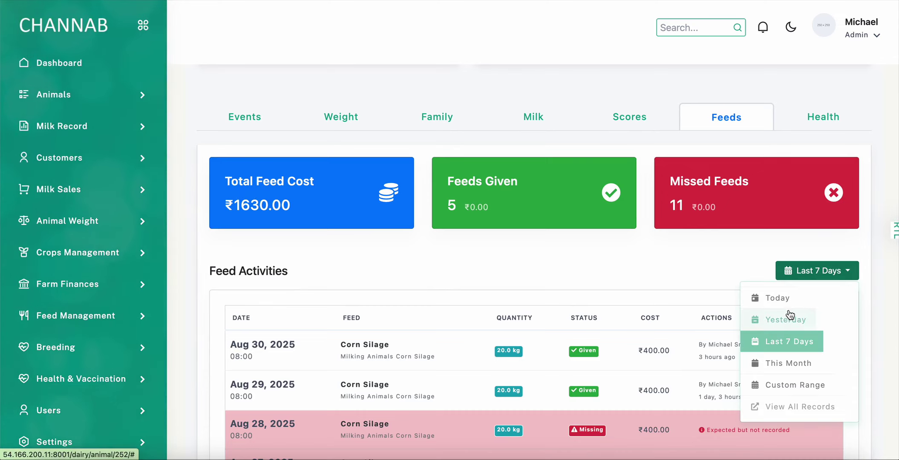
click(788, 363)
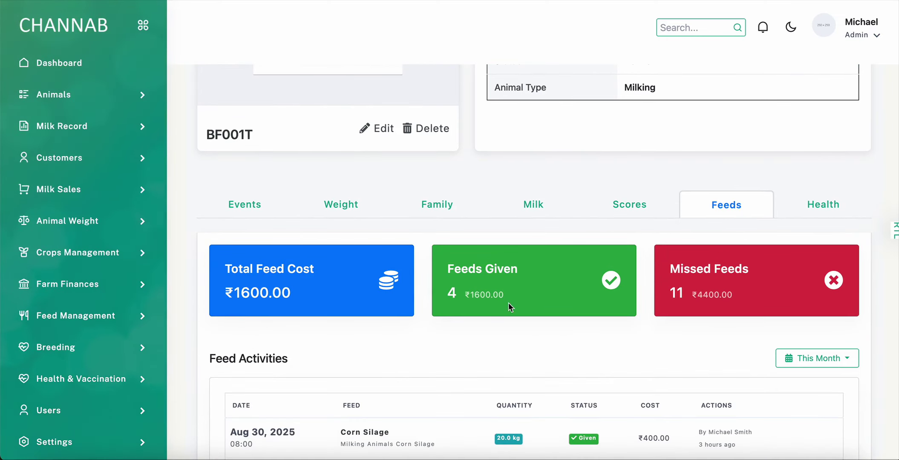
drag(511, 296, 441, 290)
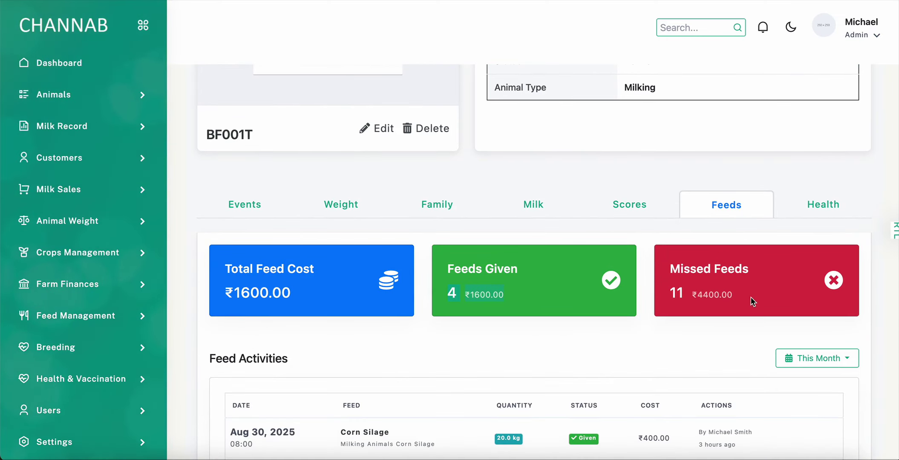
drag(751, 302, 669, 299)
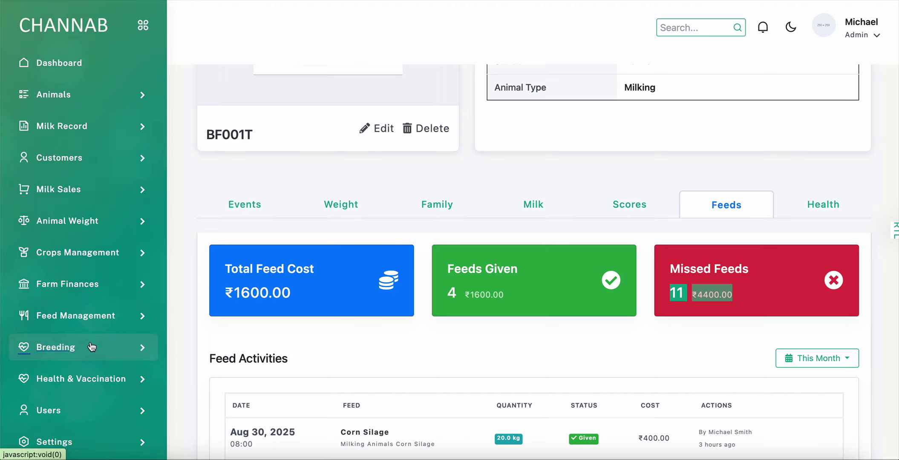
- Open the Feed Management Dashboard and review today's feed schedule and activities
click(127, 321)
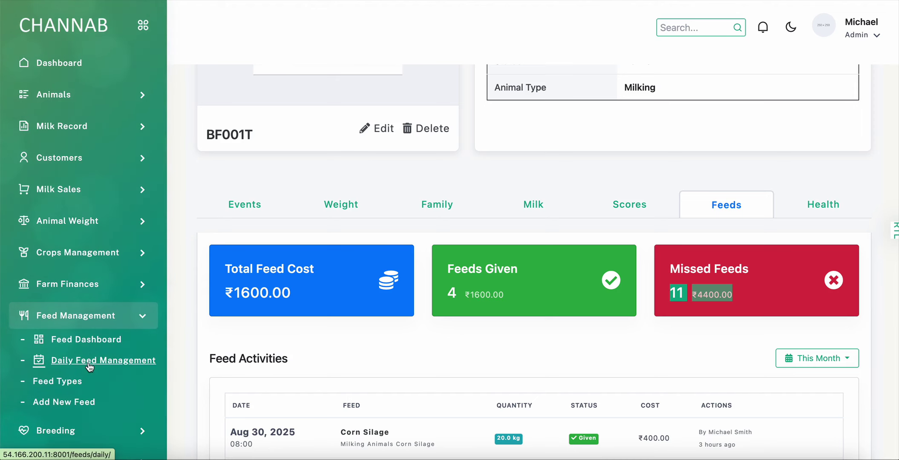
click(94, 341)
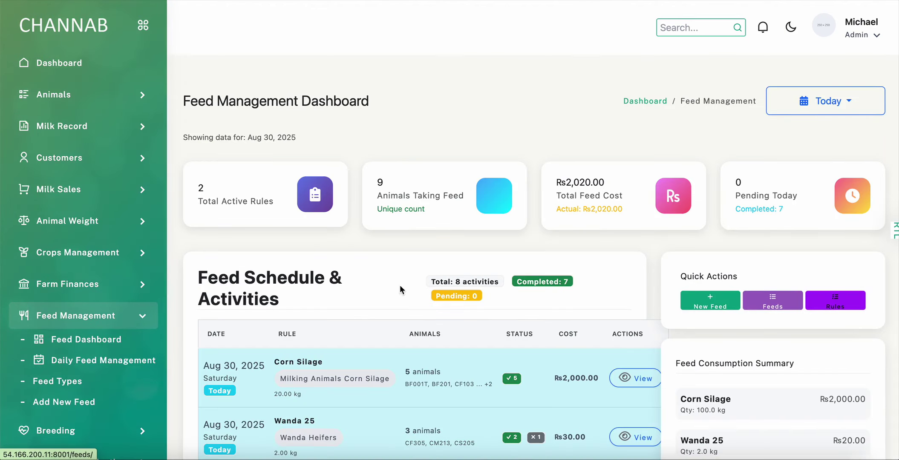
scroll(464, 314, down, 2)
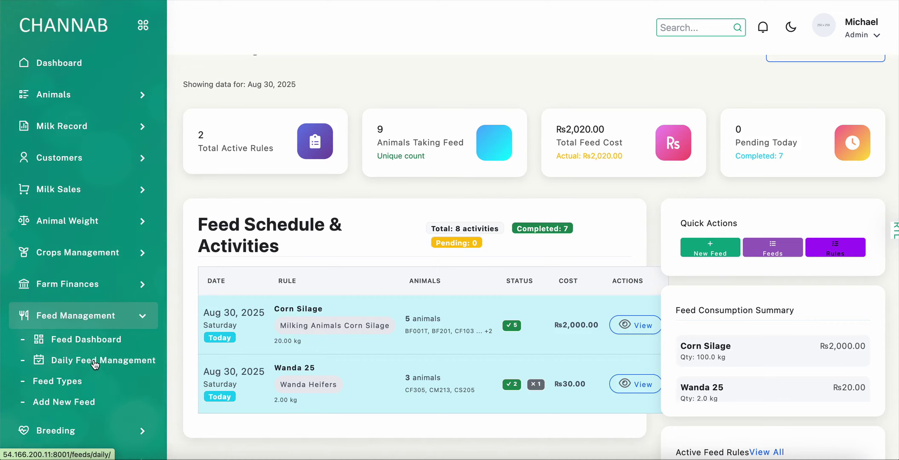
- Open the Corn Silage details from the feed types and review its existing feeding rule
click(61, 383)
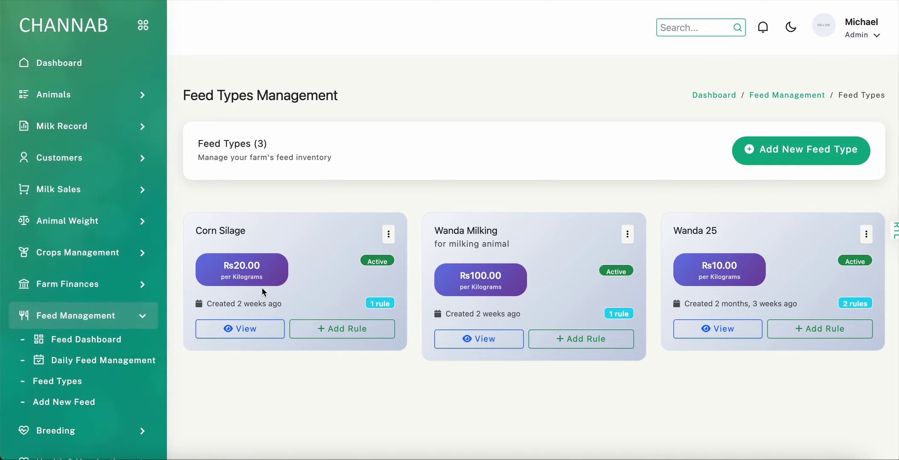
click(254, 330)
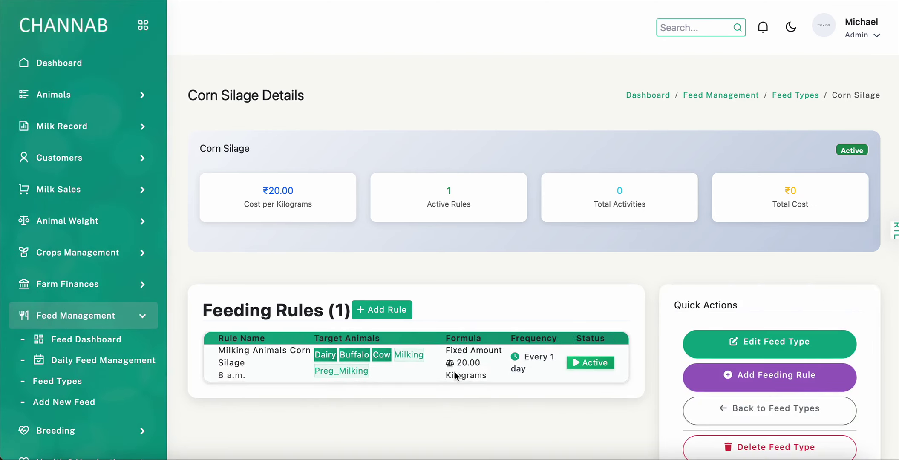
scroll(477, 371, down, 1)
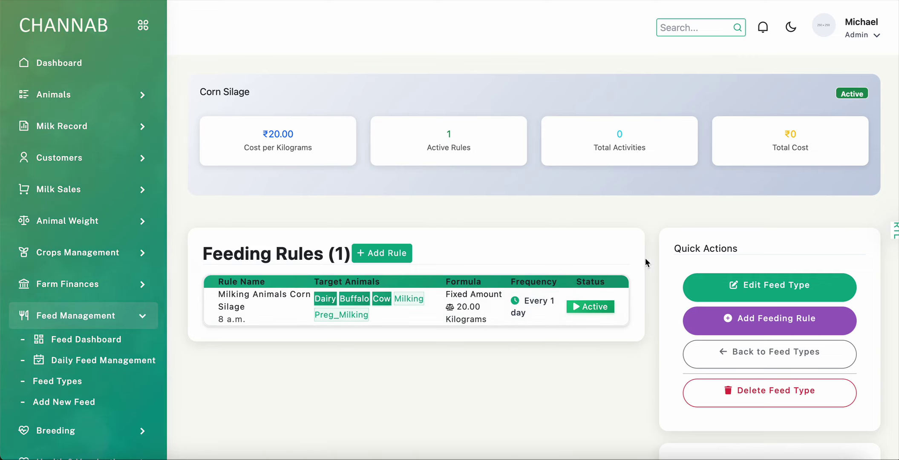
- Start a new feeding rule for Corn Silage and name it "Corn Silage Heifers"
click(375, 253)
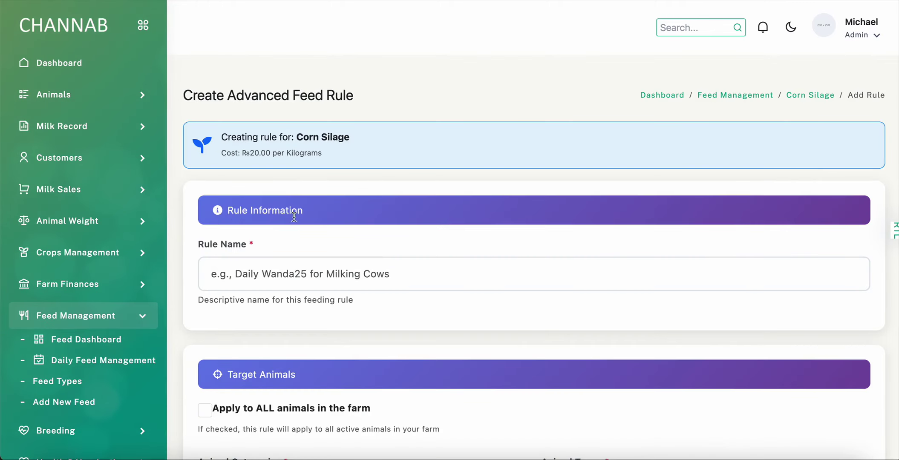
click(262, 273)
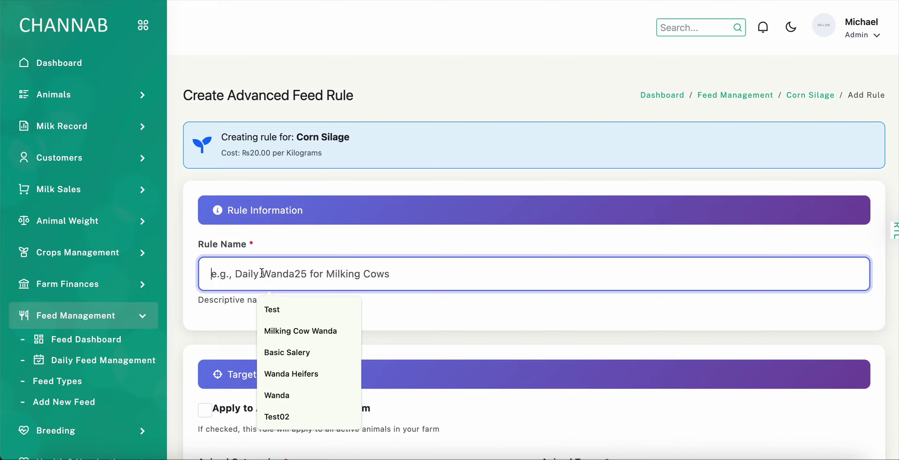
text(D)
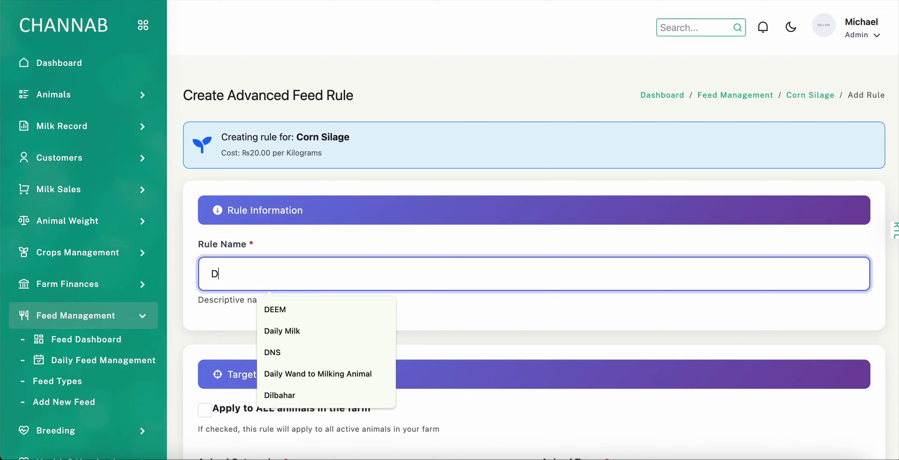
key(BackSpace)
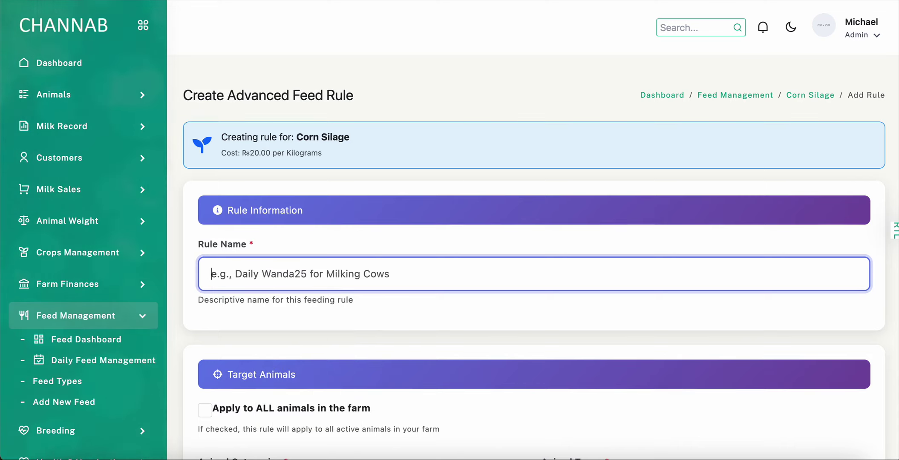
text(Cor)
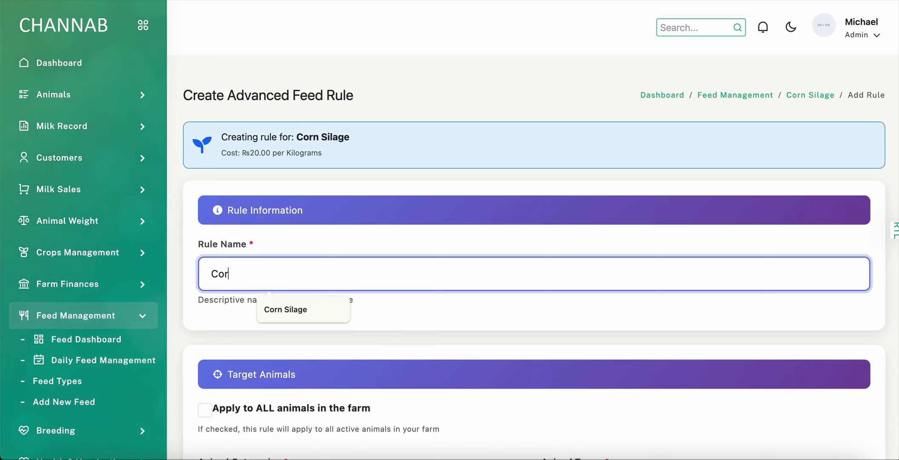
key(Down)
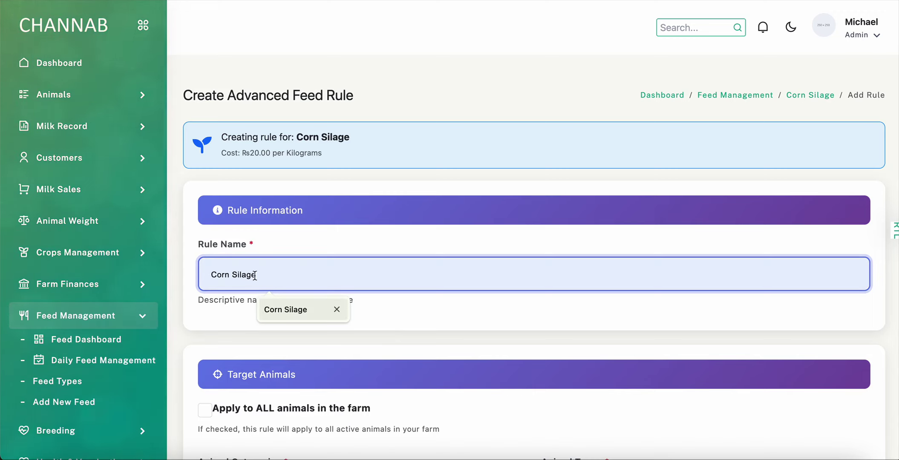
click(302, 313)
text(He)
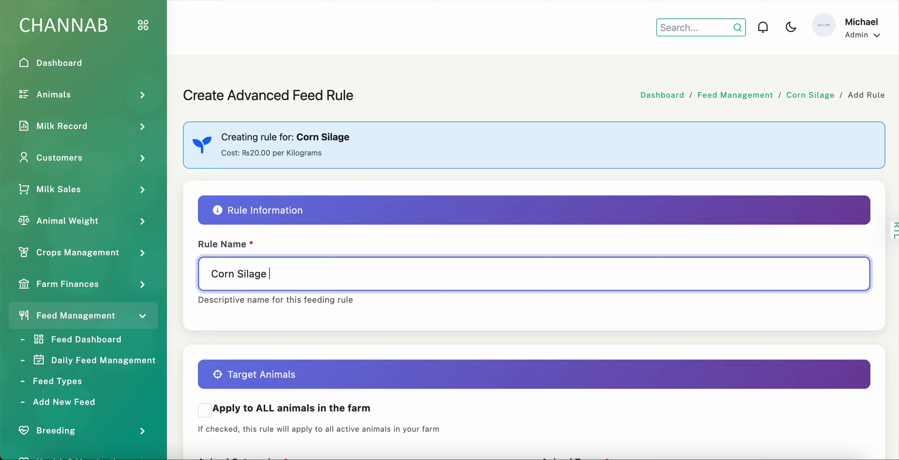
text(ifers)
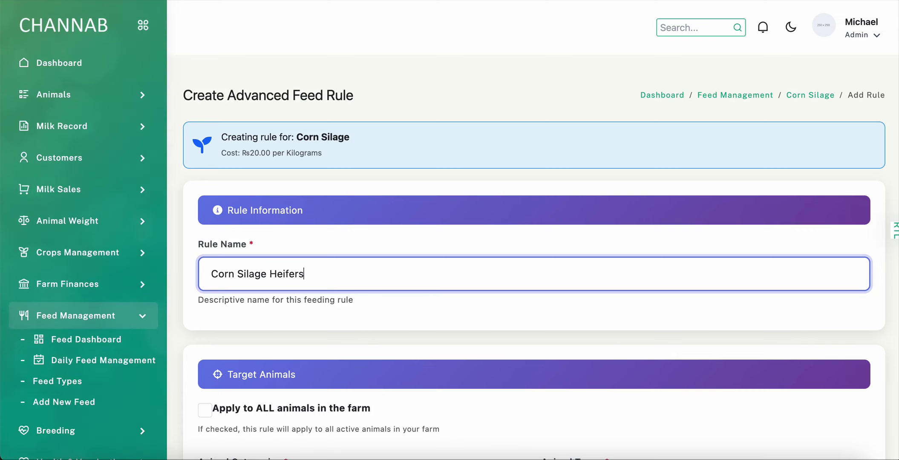
scroll(445, 278, down, 5)
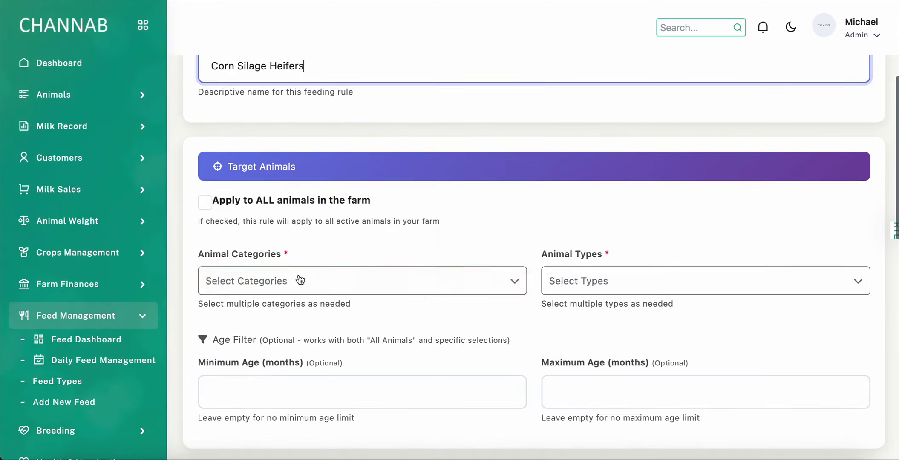
click(355, 285)
click(214, 372)
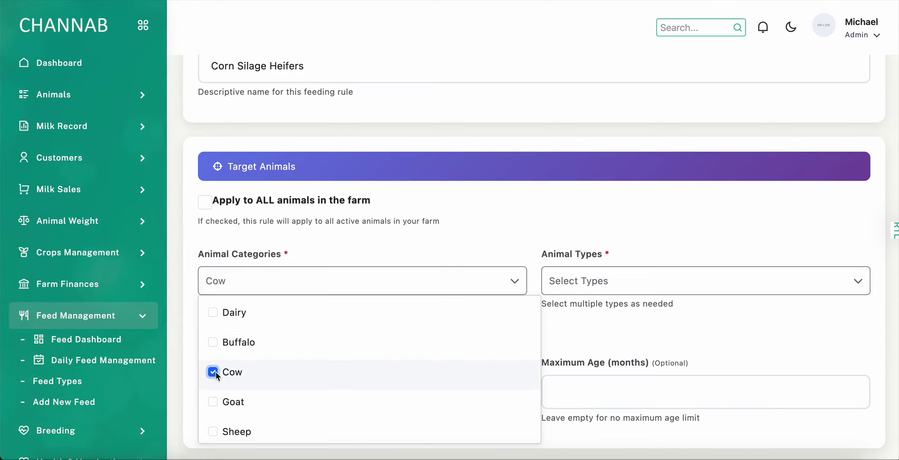
click(216, 345)
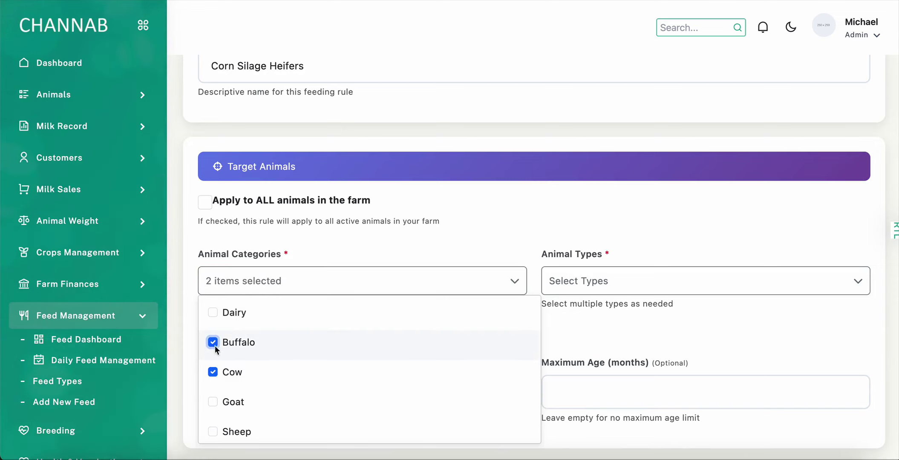
click(214, 346)
click(214, 370)
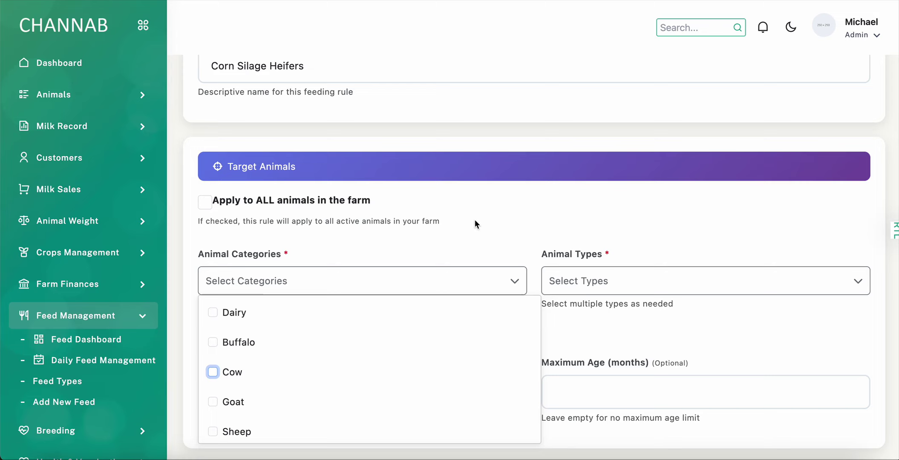
click(470, 238)
- Set the rule's age filter to a minimum of 5 months and a maximum of 10 months
scroll(469, 236, down, 1)
click(297, 354)
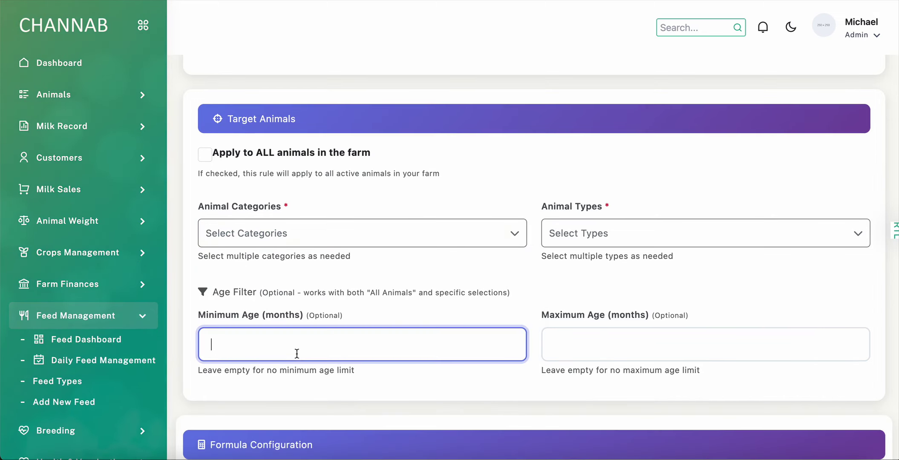
text(5)
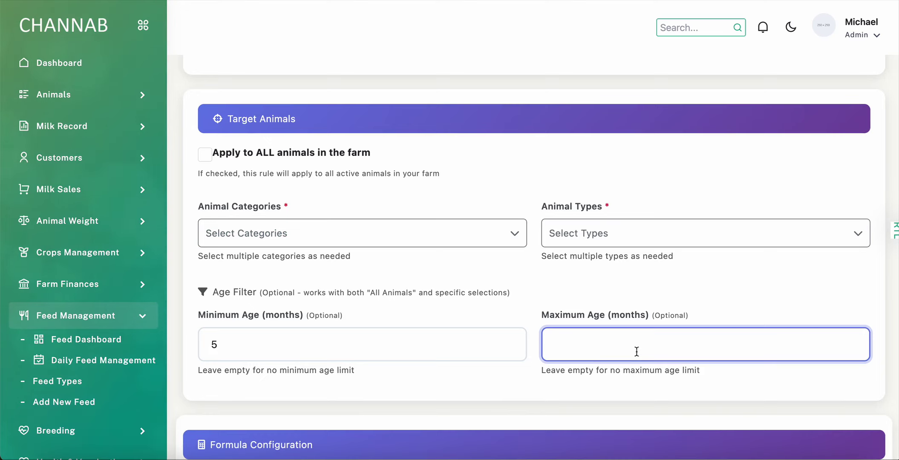
text(8)
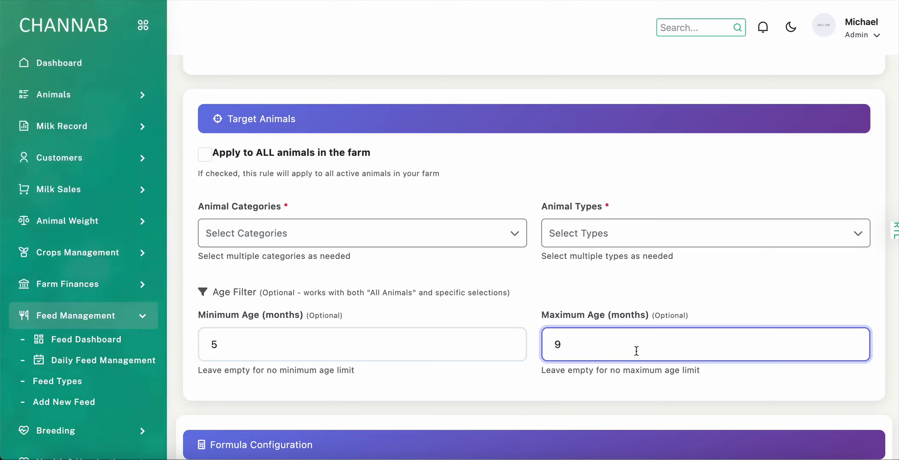
key(BackSpace)
text(10)
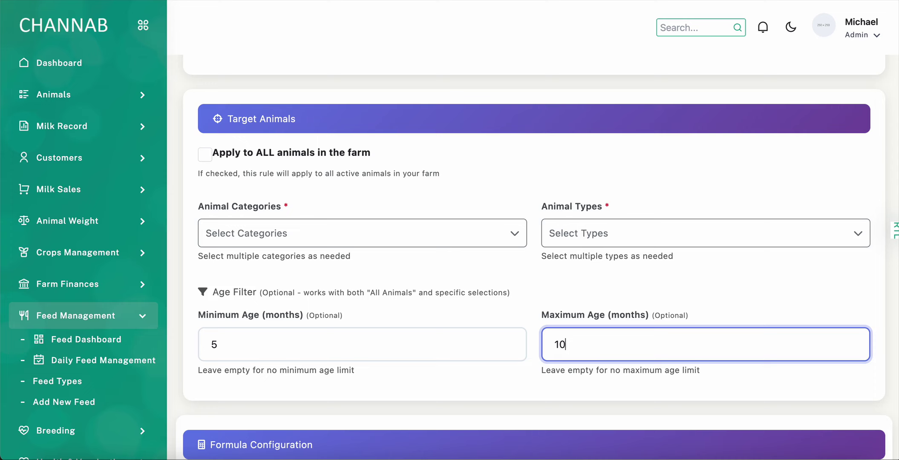
- Set the formula's fixed amount to 5 kilograms per individual animal
scroll(749, 297, down, 5)
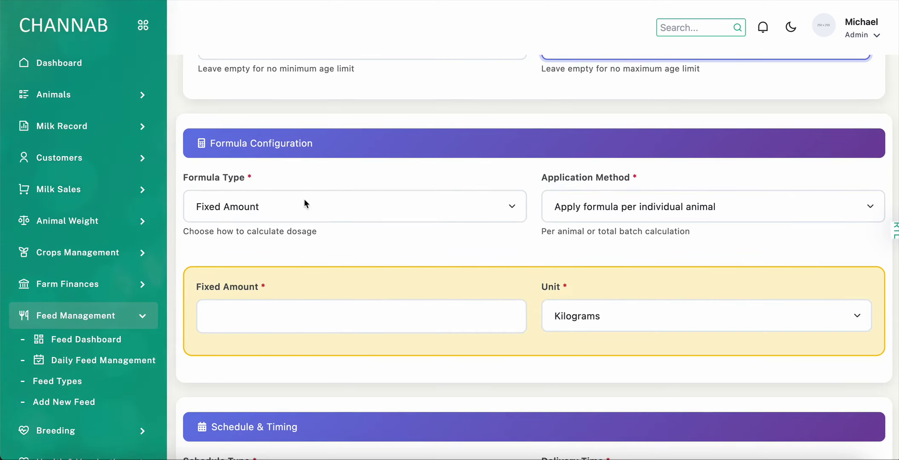
click(231, 321)
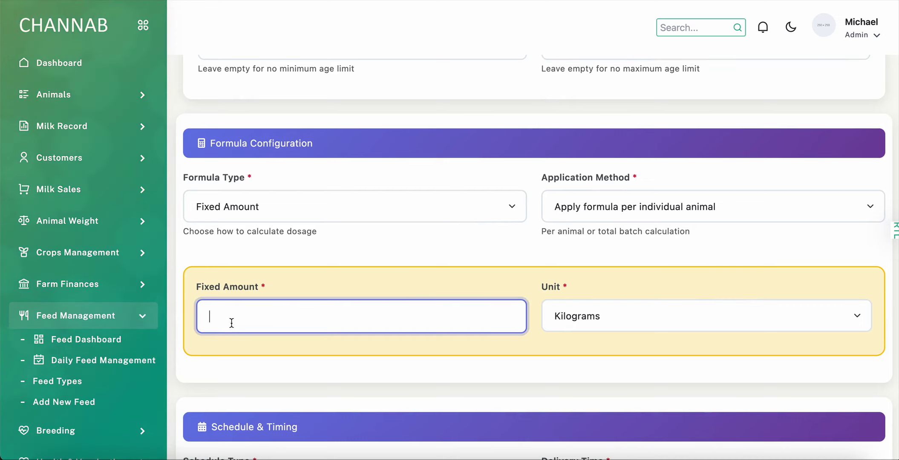
text(5)
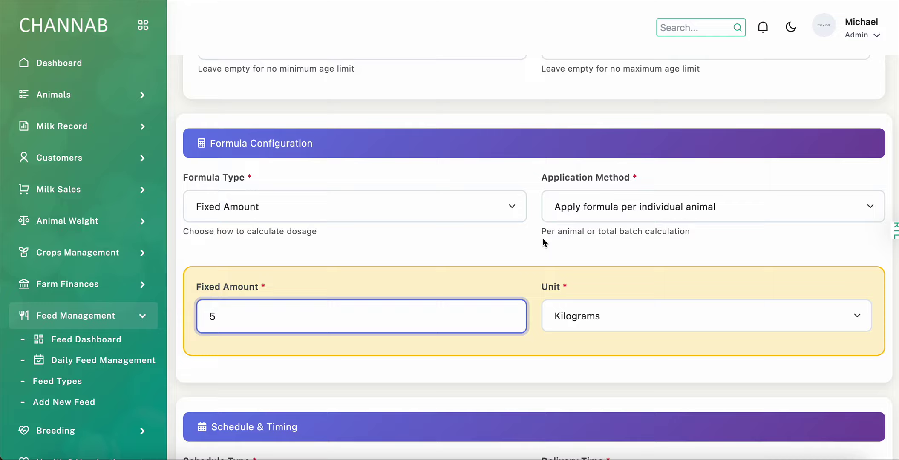
- Set the daily schedule's delivery time to 07:00 AM and its start date to 30/08/2025
scroll(543, 238, down, 3)
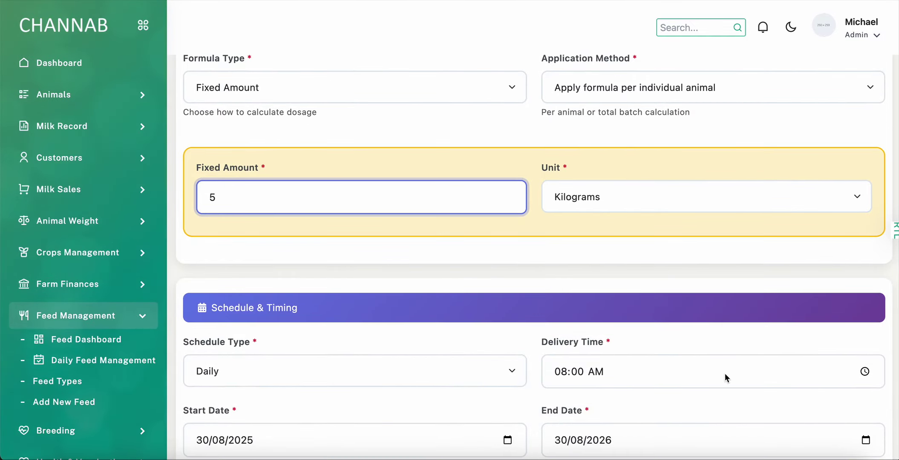
scroll(732, 375, down, 3)
click(864, 242)
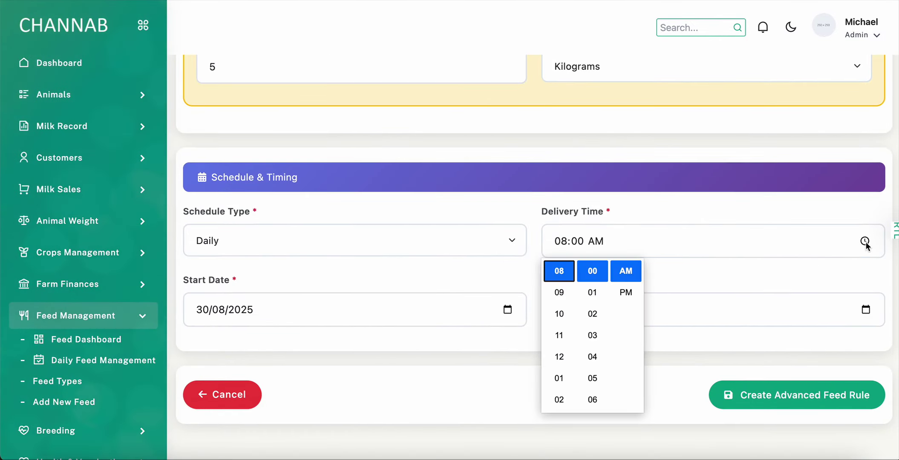
scroll(569, 283, up, 2)
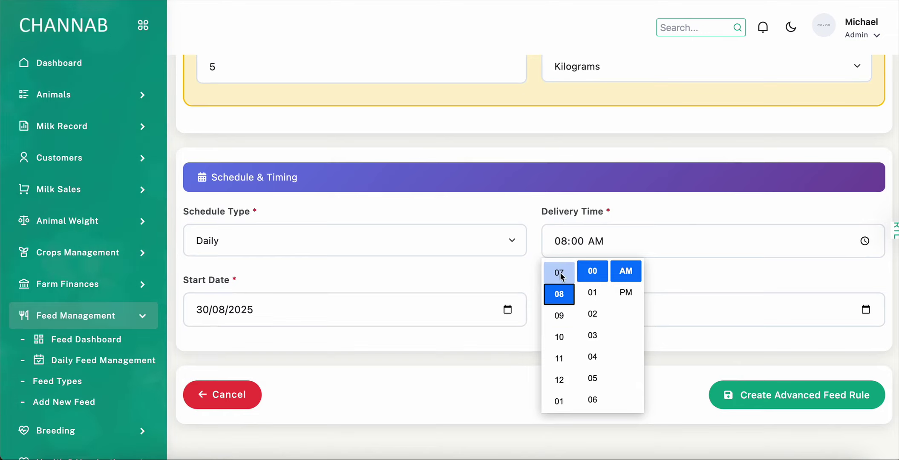
click(561, 277)
click(426, 276)
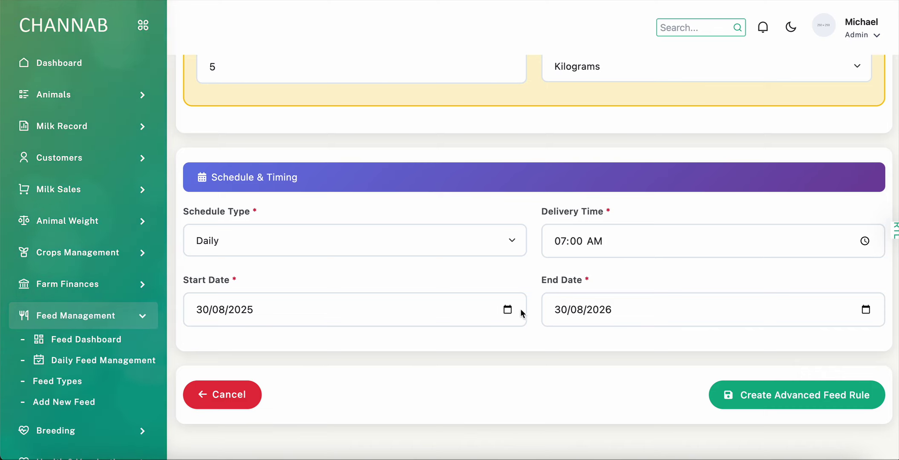
click(506, 309)
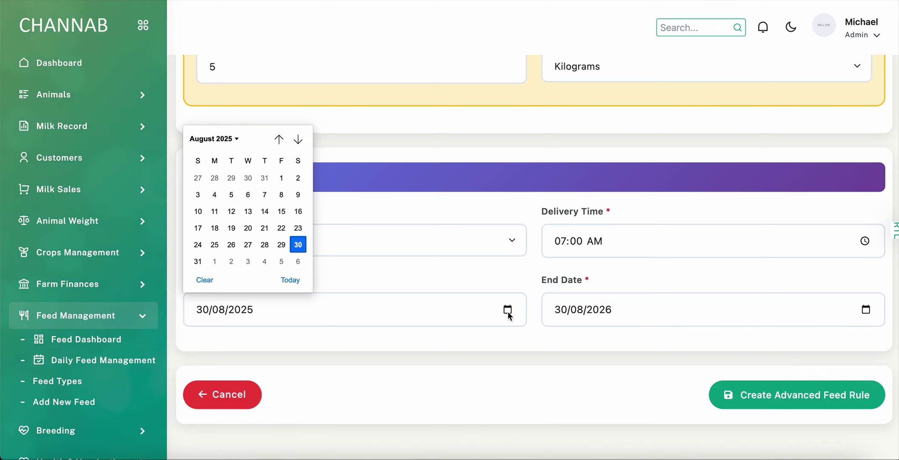
click(299, 250)
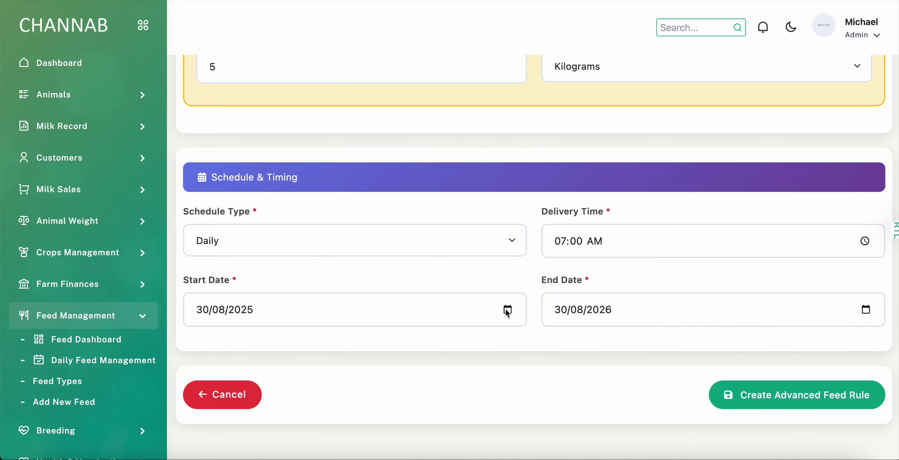
- Set the daily schedule's end date to 31/08/2027 and try to create the feed rule
click(865, 309)
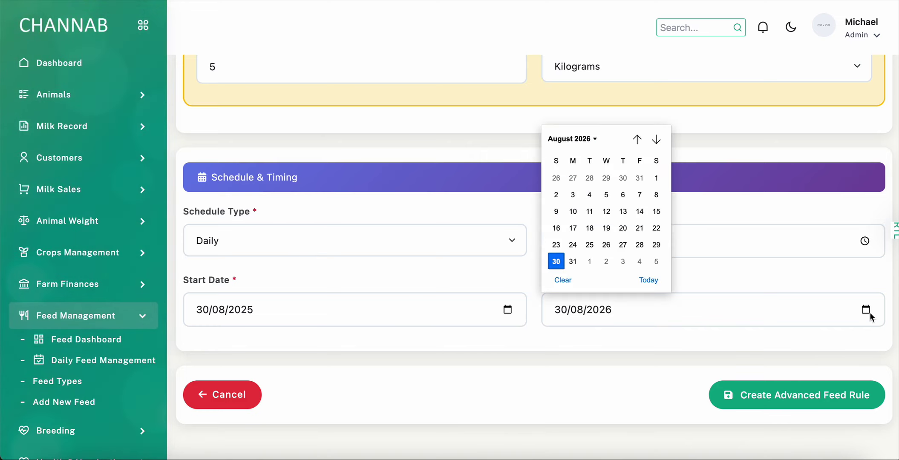
click(657, 140)
click(656, 141)
click(656, 141)
click(657, 140)
click(657, 140)
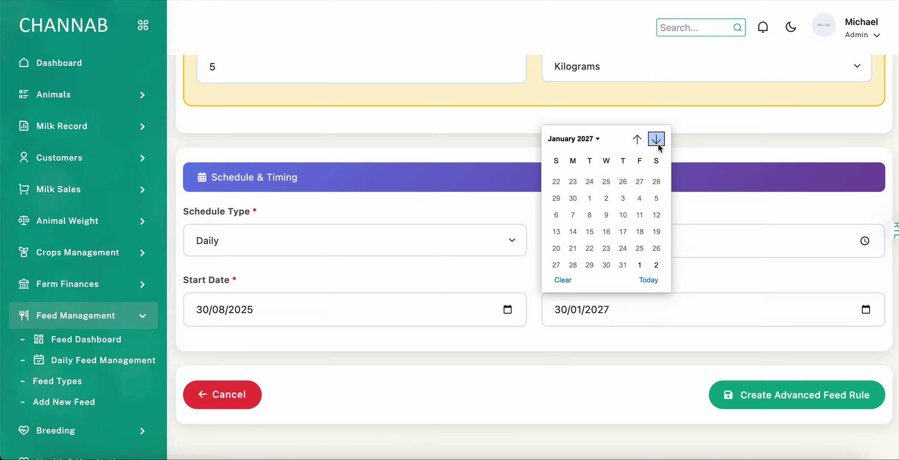
click(657, 141)
click(657, 140)
click(656, 140)
click(656, 139)
click(656, 140)
click(657, 140)
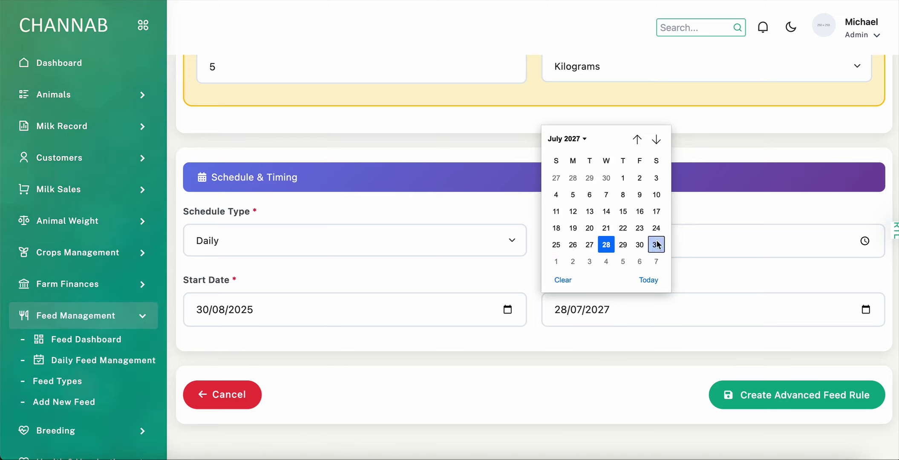
click(656, 140)
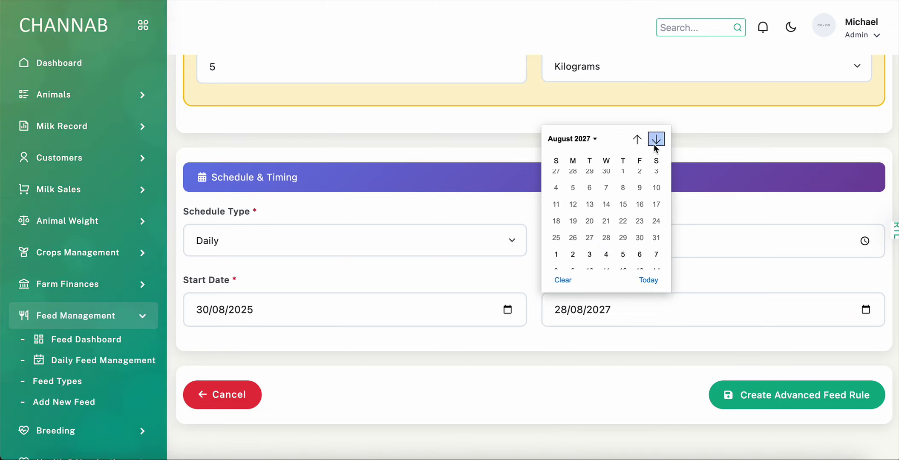
click(657, 139)
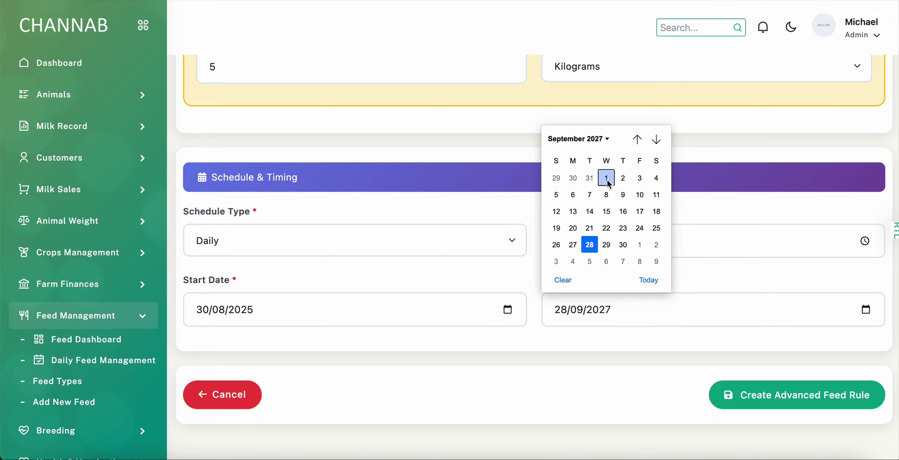
click(589, 178)
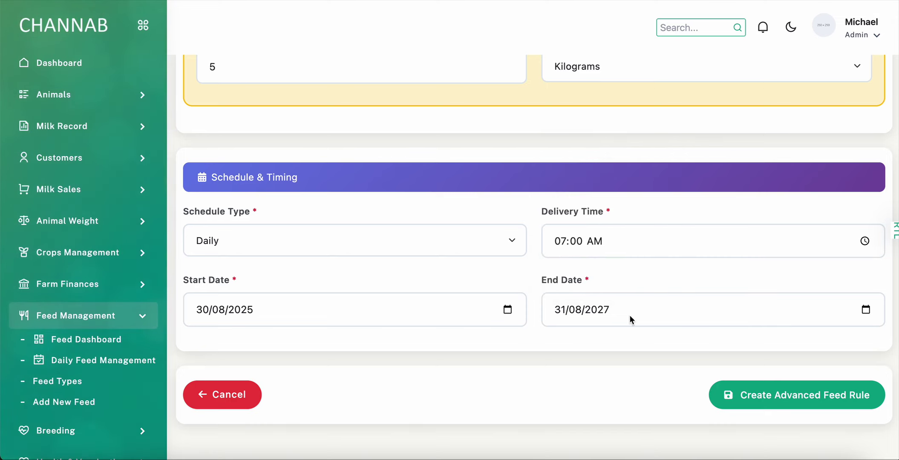
click(771, 402)
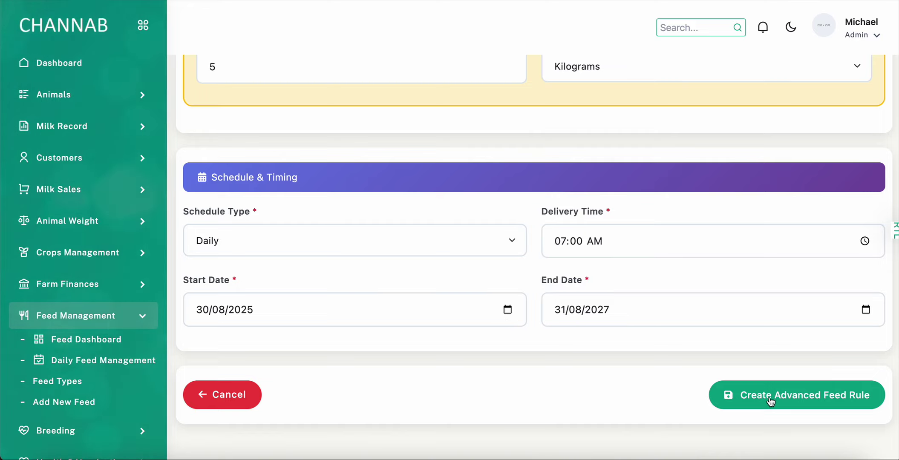
- Target the Cow, Buffalo and Dairy animal categories and create the advanced feed rule
scroll(656, 284, down, 8)
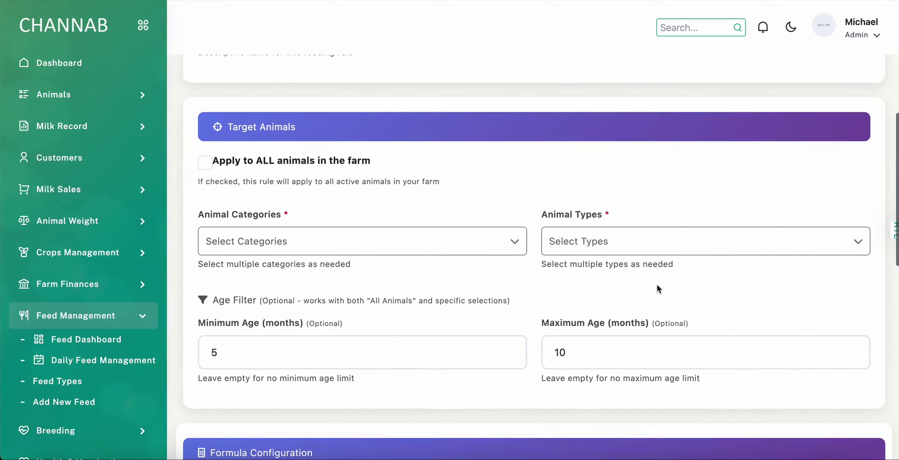
click(389, 234)
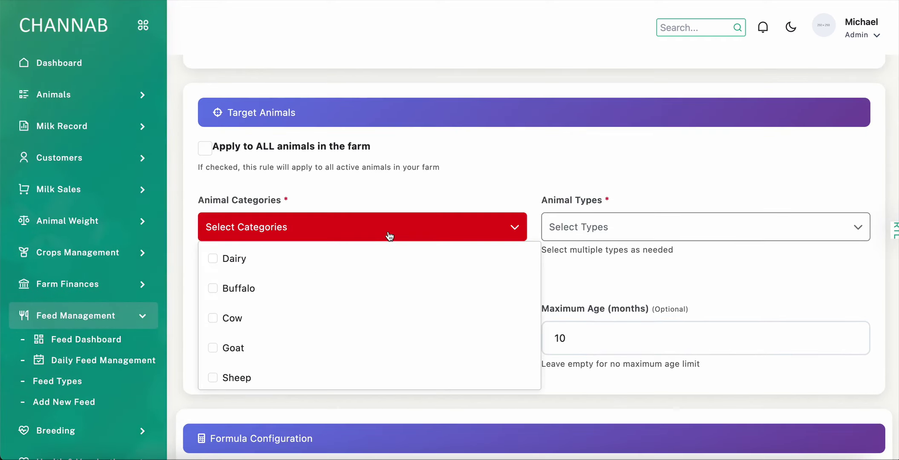
click(213, 318)
click(215, 290)
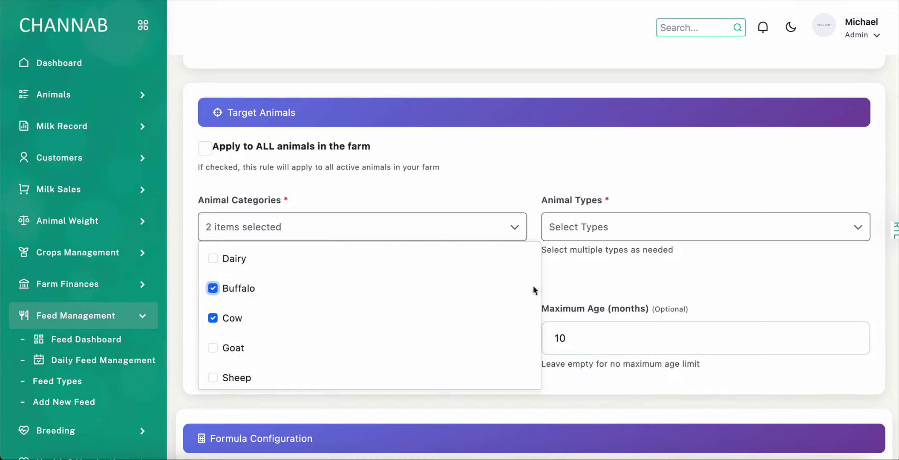
click(213, 258)
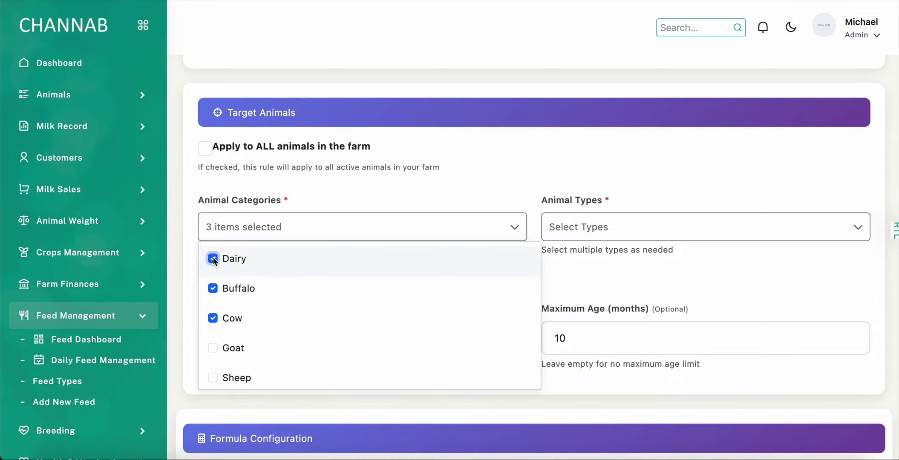
click(698, 277)
scroll(699, 278, down, 3)
scroll(699, 277, down, 10)
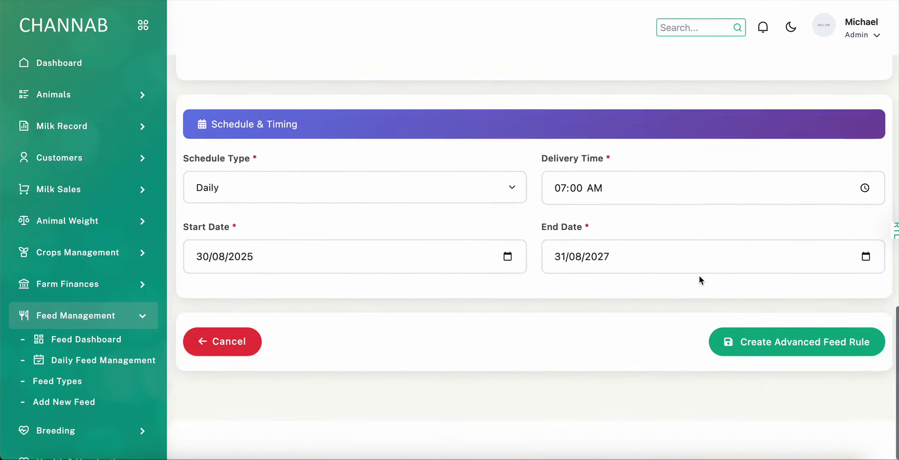
click(791, 381)
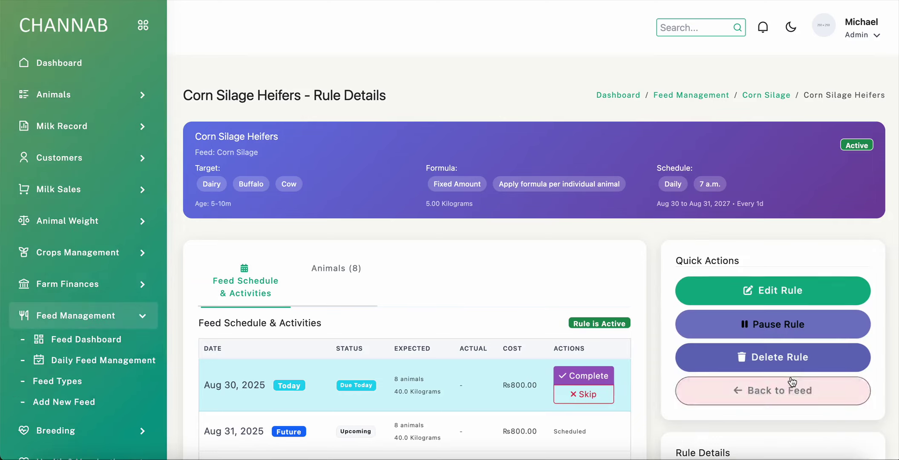
- Review the new rule's target, formula and feed schedule, and examine its per-feed and per-animal costs
scroll(385, 250, down, 5)
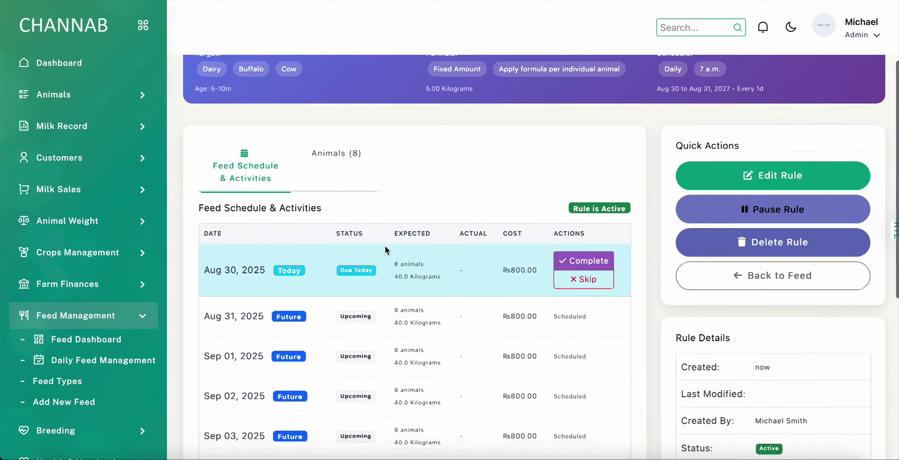
scroll(397, 96, up, 5)
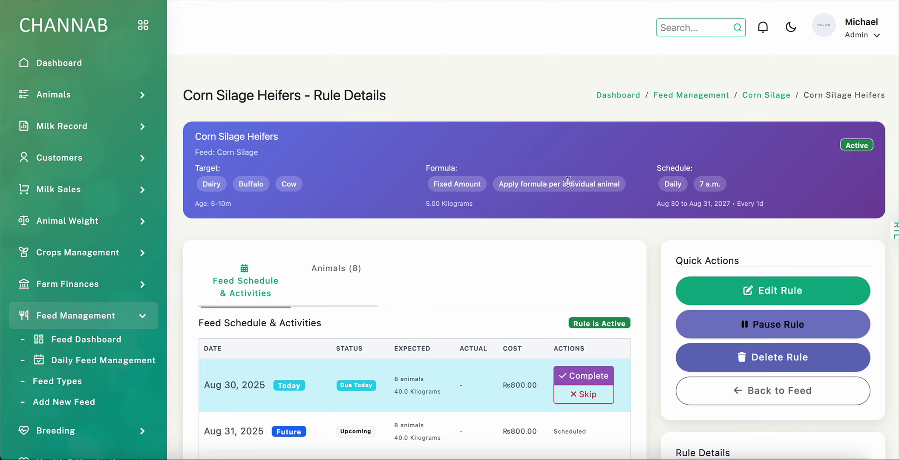
scroll(493, 239, down, 1)
scroll(492, 239, down, 5)
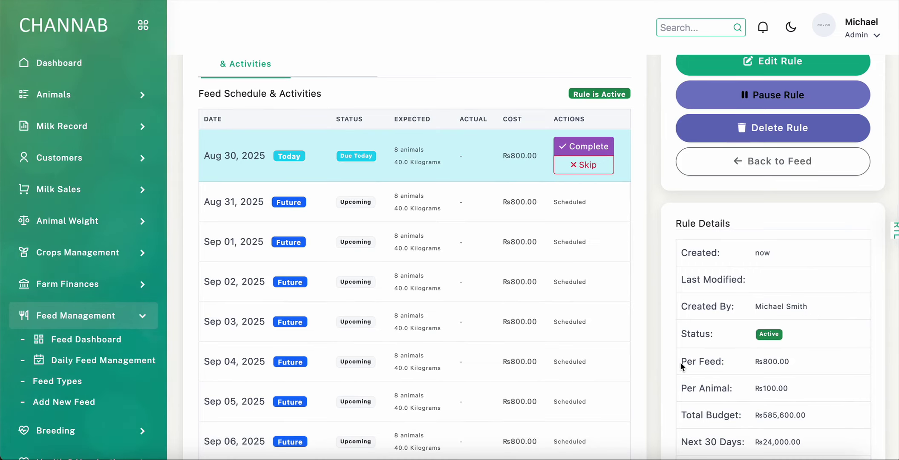
drag(680, 363, 840, 366)
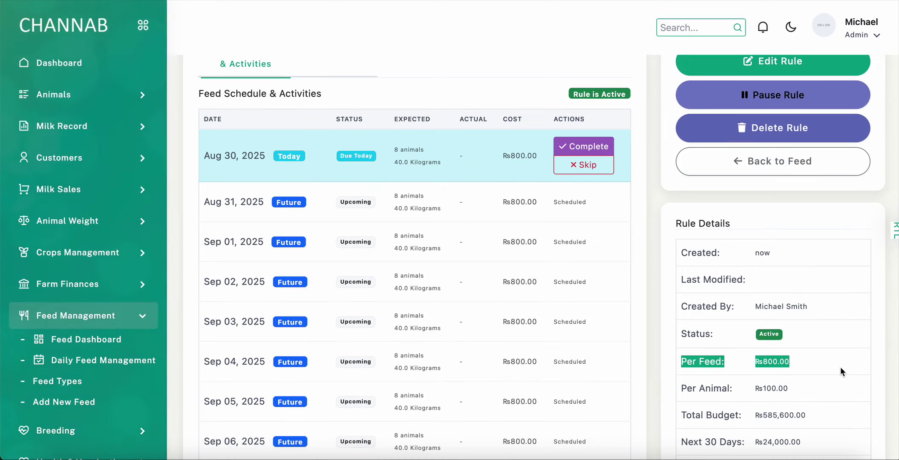
scroll(837, 334, down, 1)
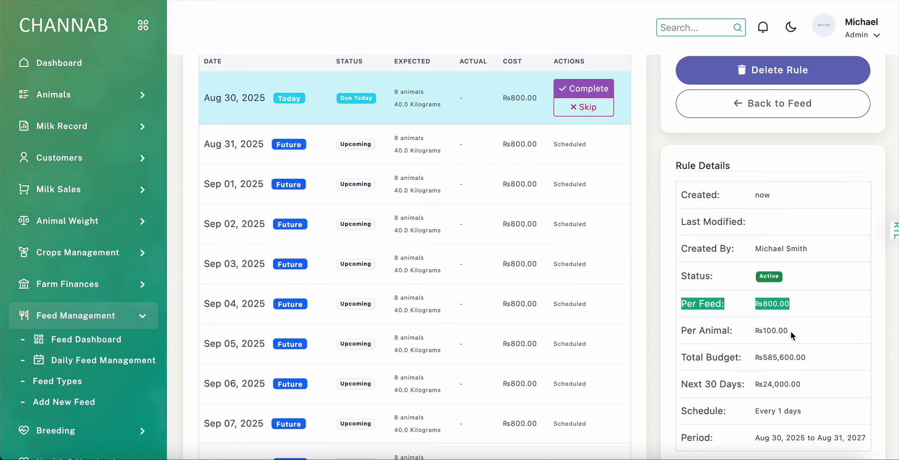
drag(790, 331, 681, 333)
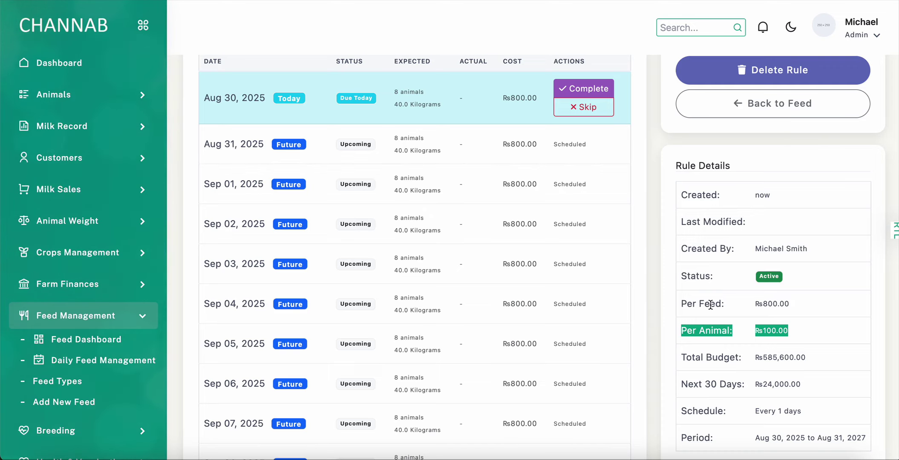
scroll(349, 186, up, 3)
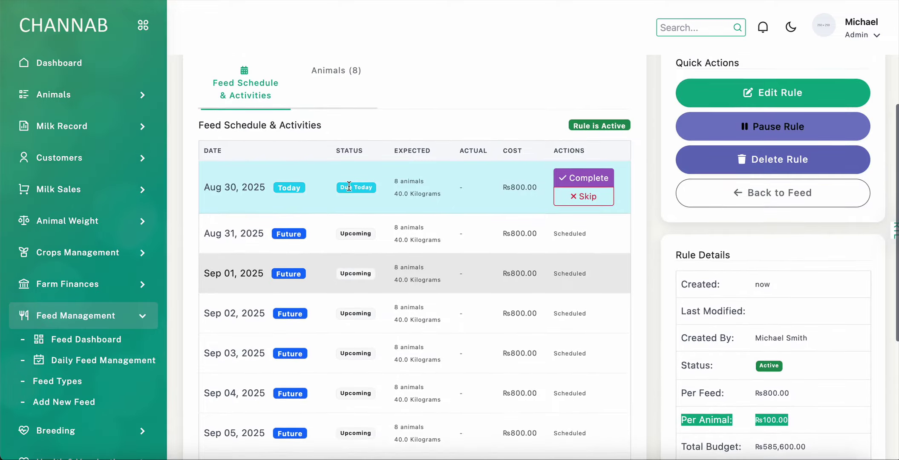
- Examine the animals matching the rule with their ages and individual dosages, and return to the feed schedule
click(345, 92)
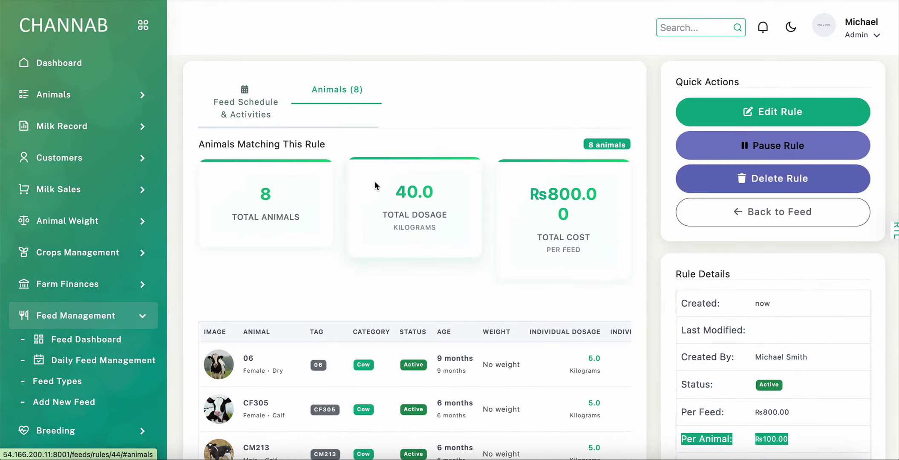
scroll(381, 234, down, 4)
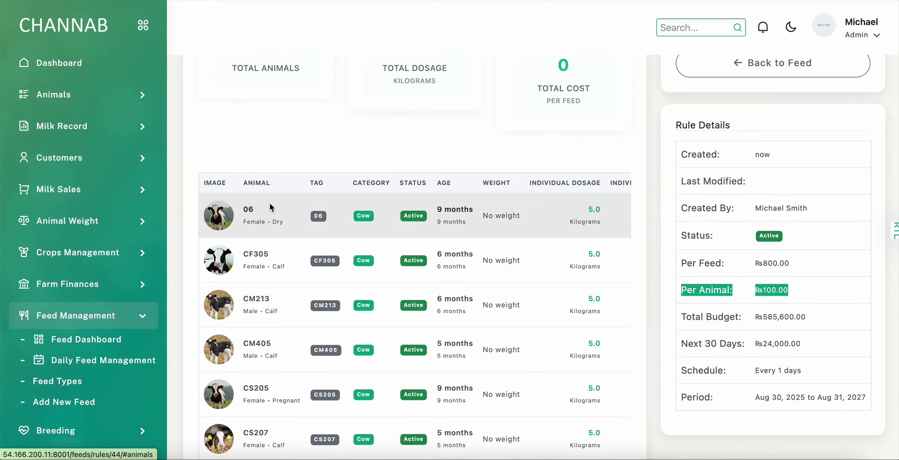
scroll(269, 202, down, 3)
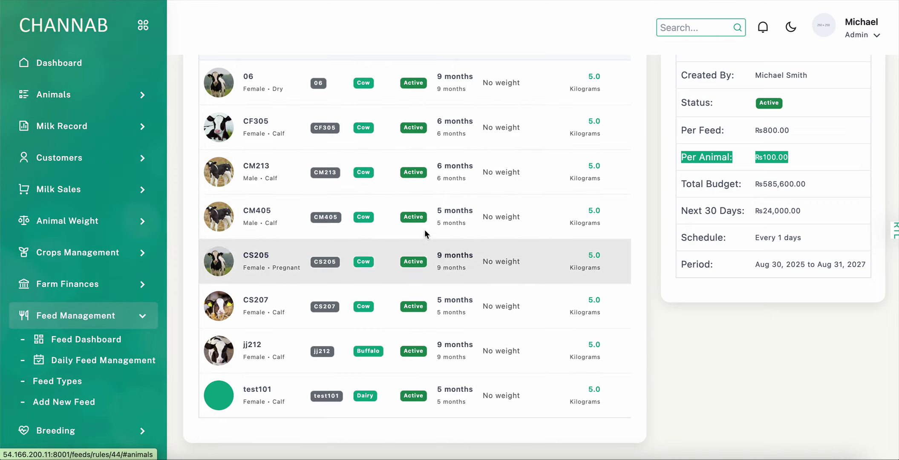
scroll(437, 200, up, 5)
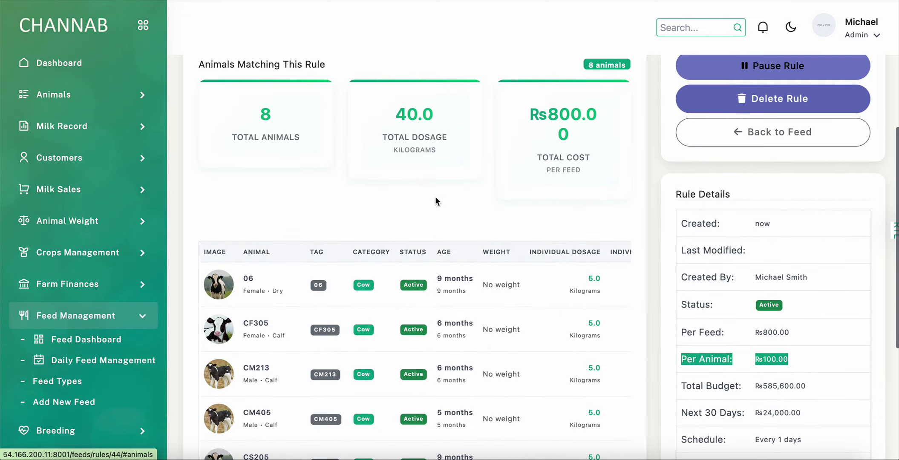
scroll(456, 166, up, 4)
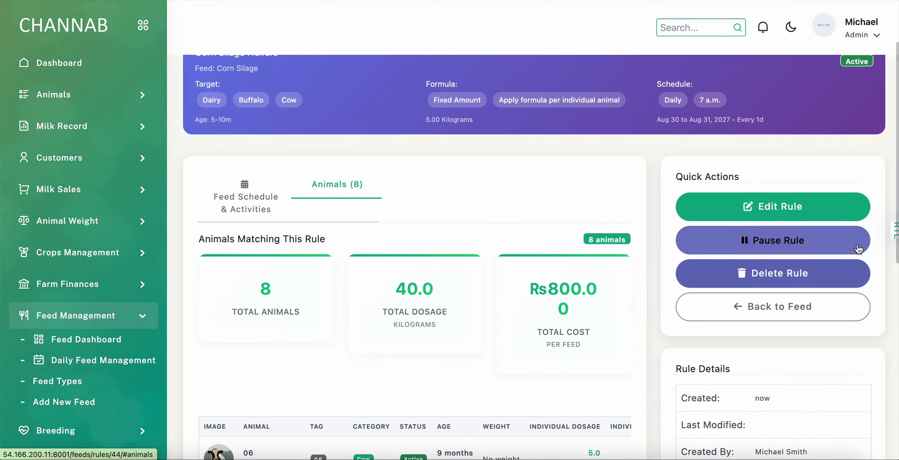
click(255, 200)
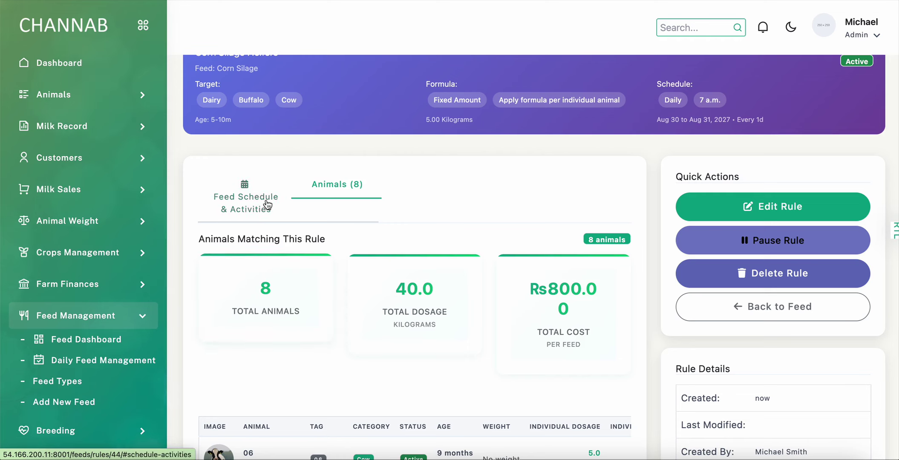
scroll(493, 238, down, 2)
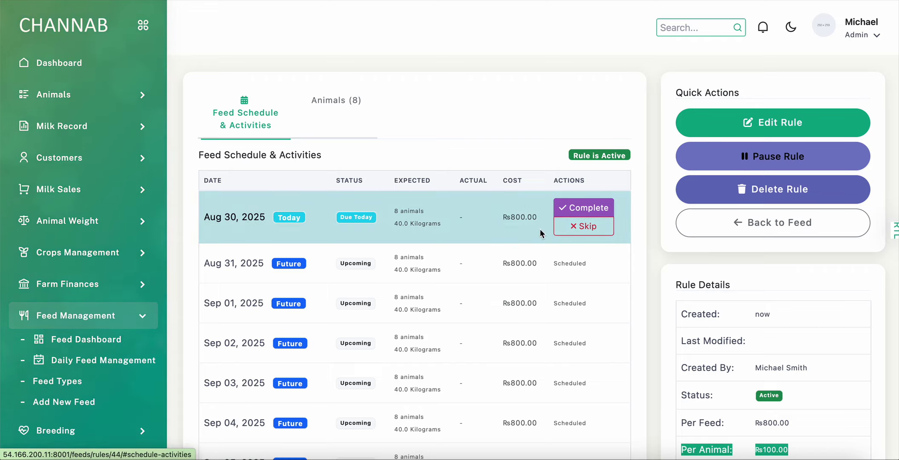
- Open the daily feed management page and review today's feeding rules and their completion statuses
click(86, 362)
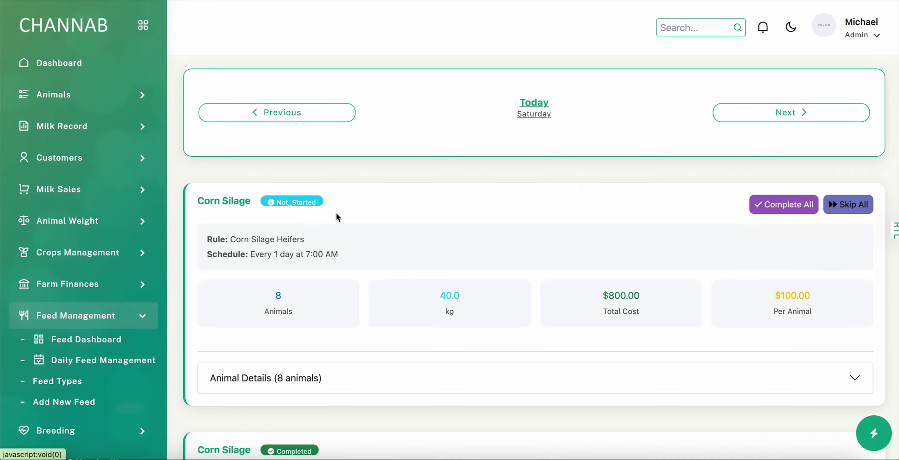
scroll(534, 187, down, 10)
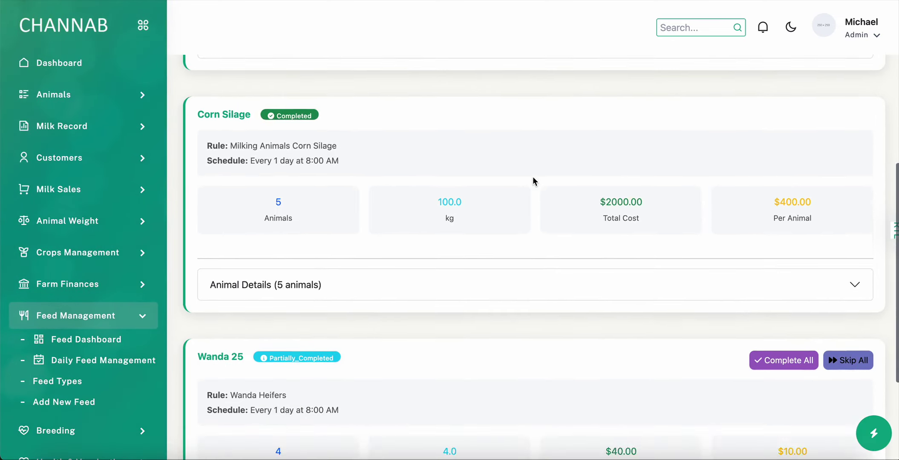
scroll(532, 176, up, 10)
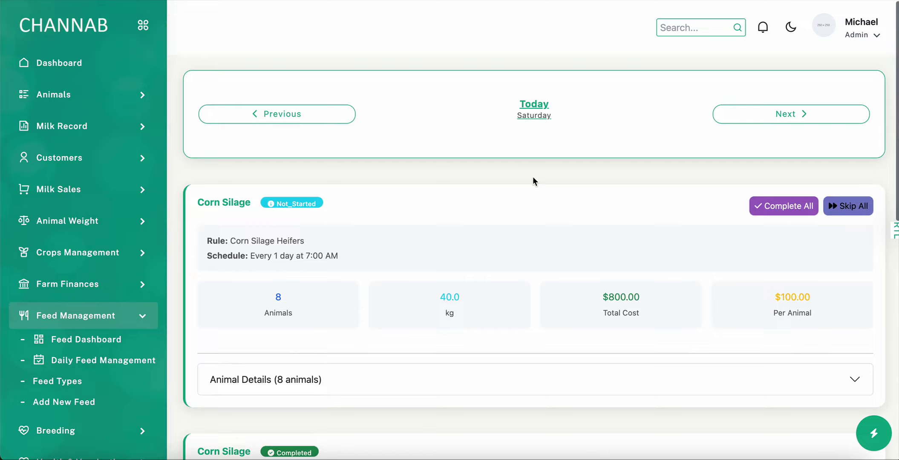
scroll(533, 178, down, 8)
scroll(533, 179, up, 10)
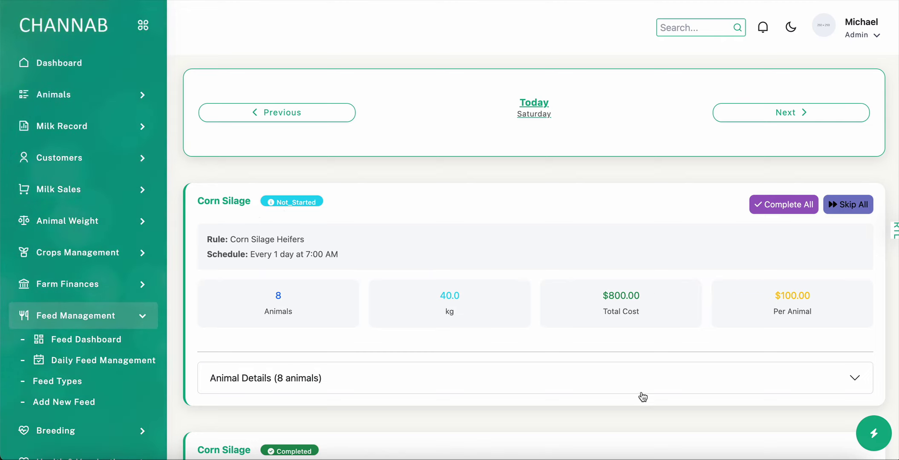
- Expand the animal details of today's Corn Silage Heifers feeding and mark animal CF305's feeding as complete
click(641, 394)
scroll(644, 391, down, 6)
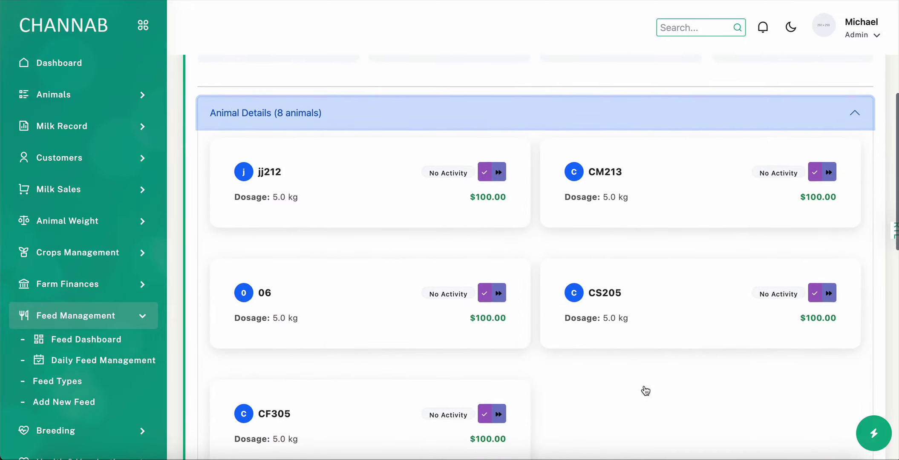
scroll(645, 391, down, 1)
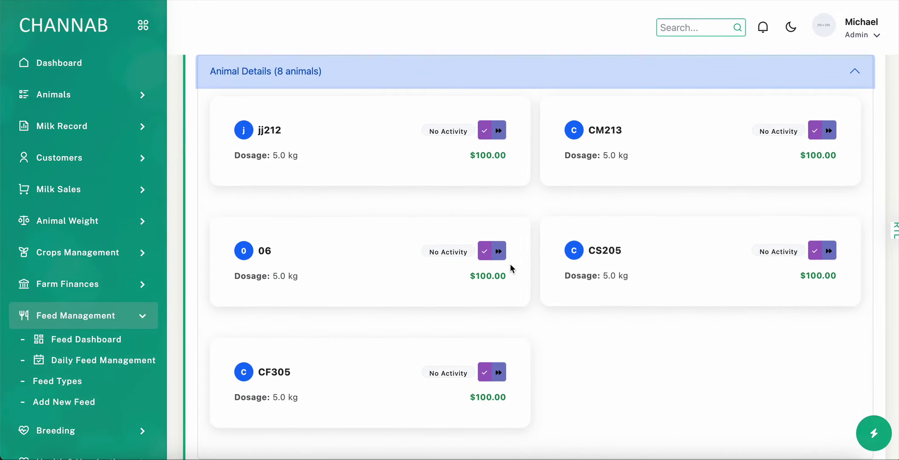
click(484, 371)
click(547, 63)
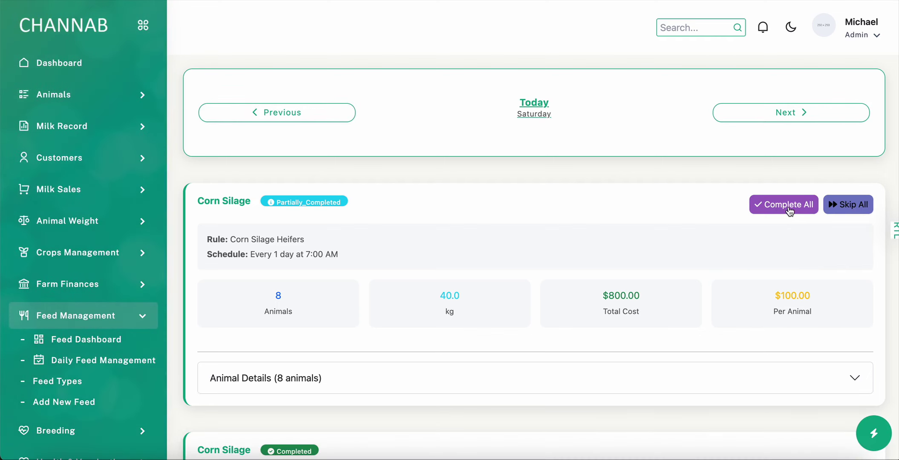
scroll(610, 255, down, 1)
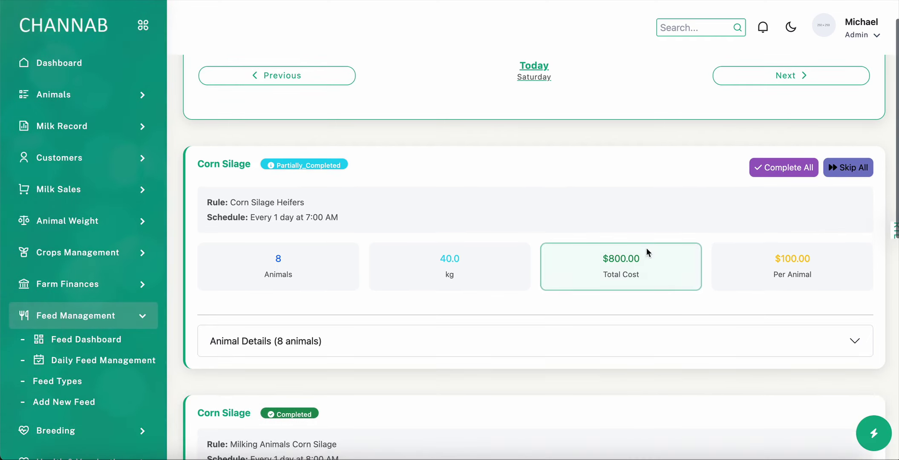
- Expand the Corn Silage Heifers animal details and mark animal CS205's feeding as complete
click(862, 352)
scroll(686, 289, down, 7)
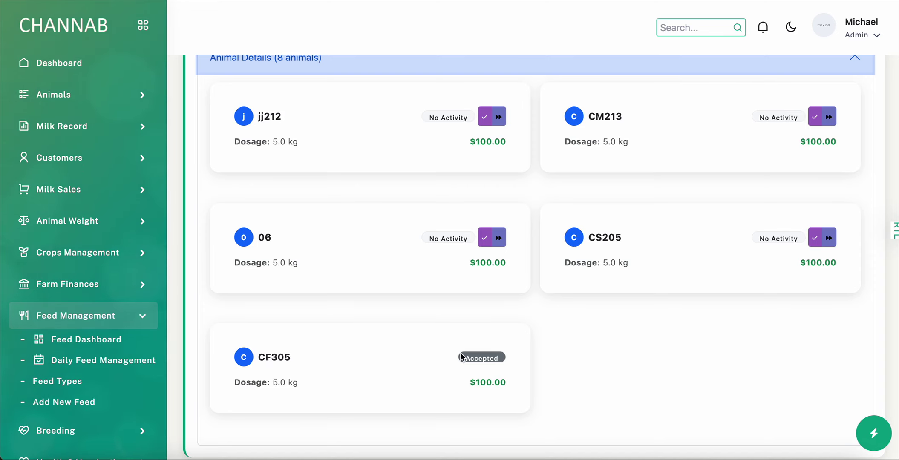
click(816, 239)
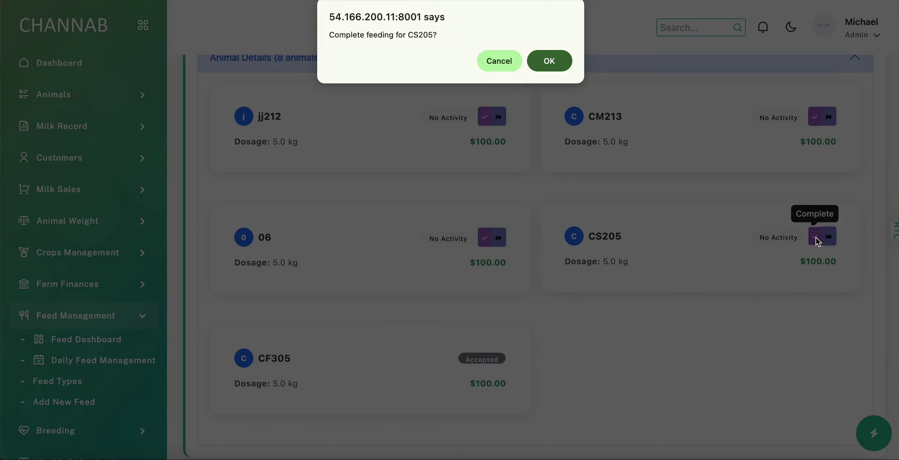
click(556, 68)
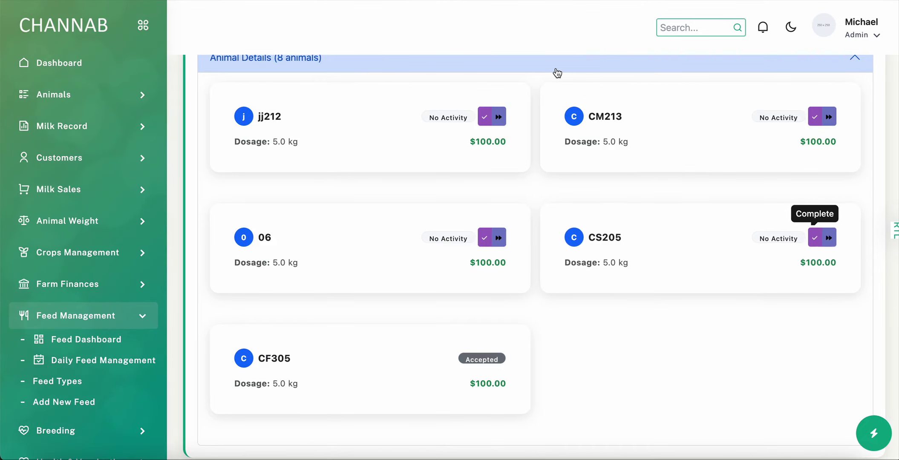
- Reopen the Corn Silage Heifers animal details and skip today's feeding for animal CM213
scroll(735, 158, down, 6)
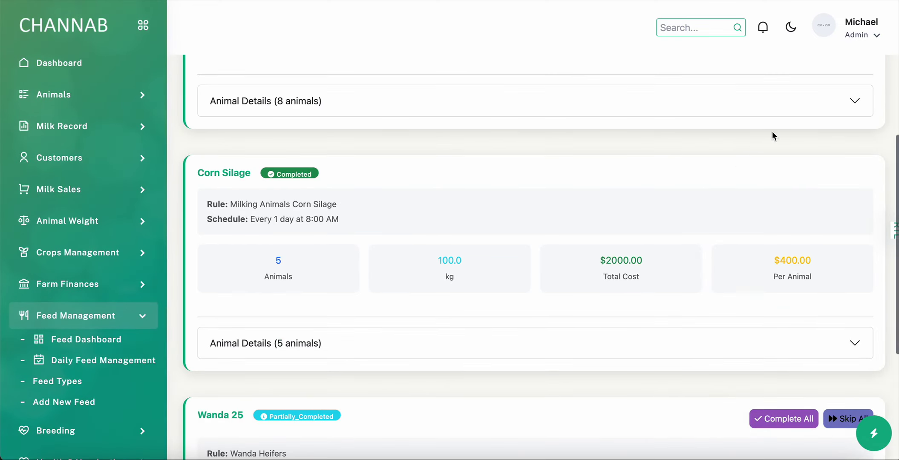
scroll(742, 221, up, 1)
scroll(742, 226, up, 5)
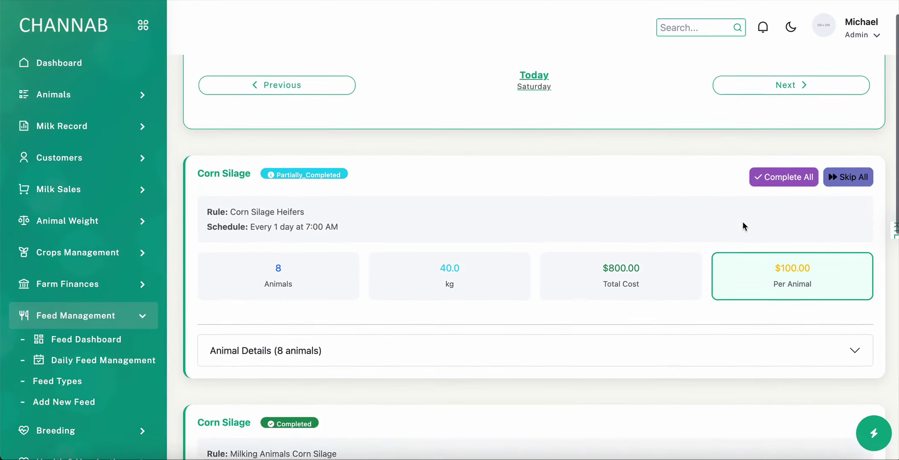
scroll(755, 298, down, 2)
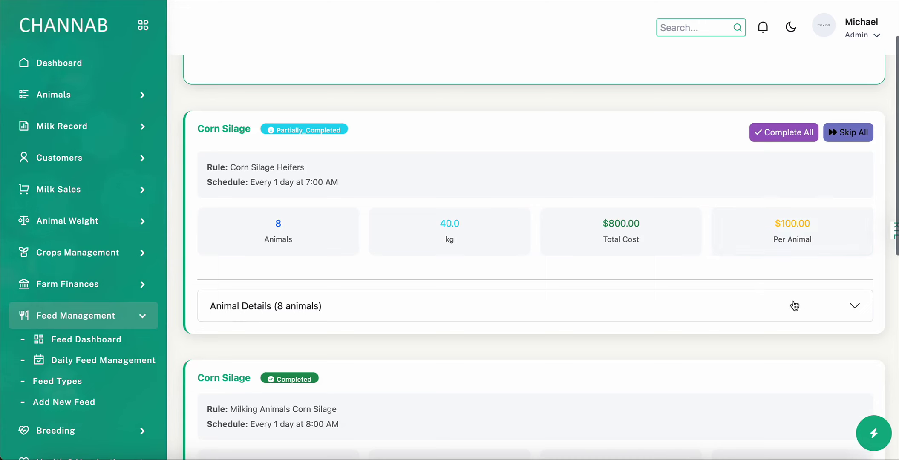
click(796, 307)
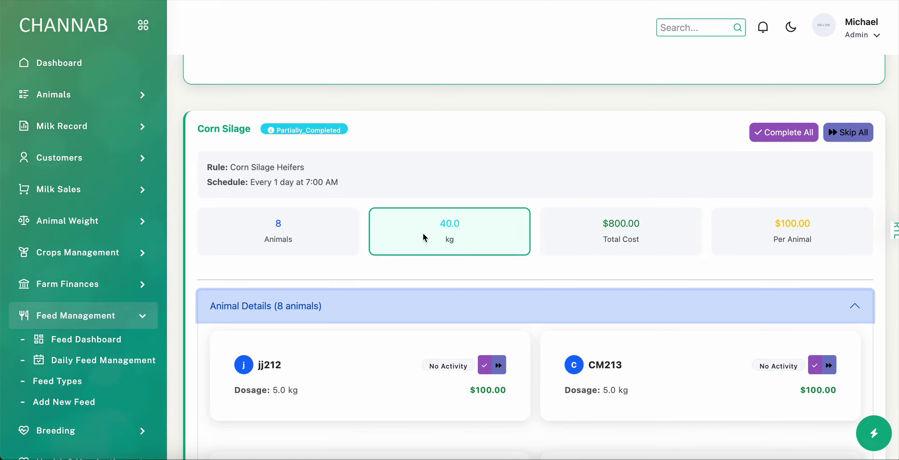
scroll(752, 292, down, 3)
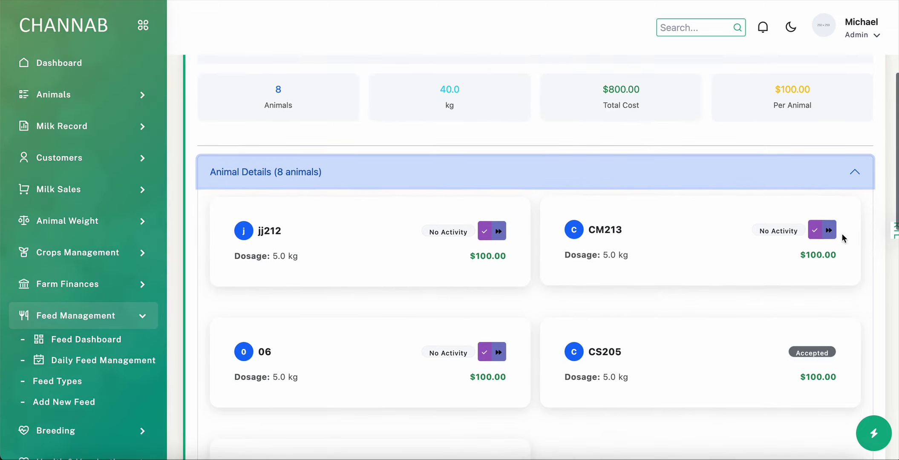
click(829, 231)
click(550, 62)
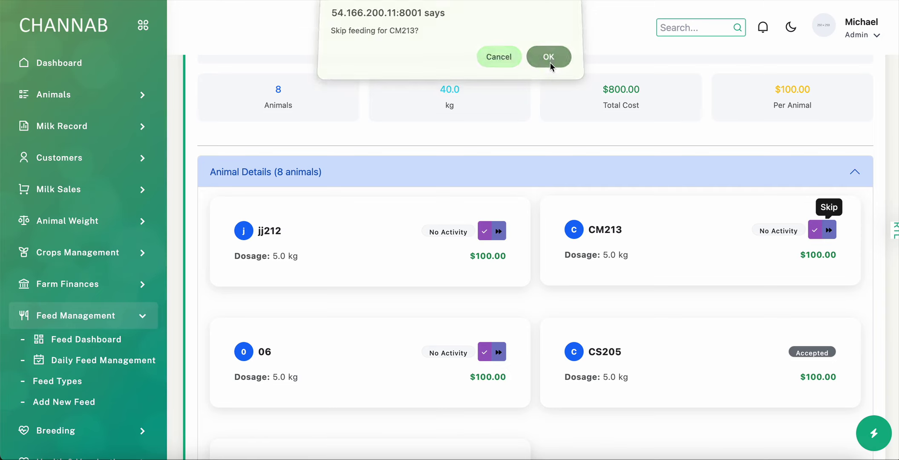
- Expand the Corn Silage Heifers animal details again and complete the feeding for animal jj212
scroll(694, 177, down, 3)
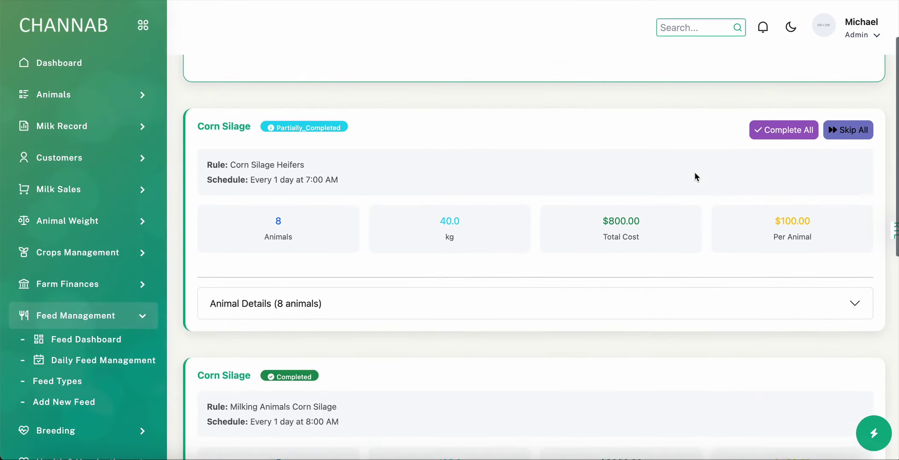
click(704, 252)
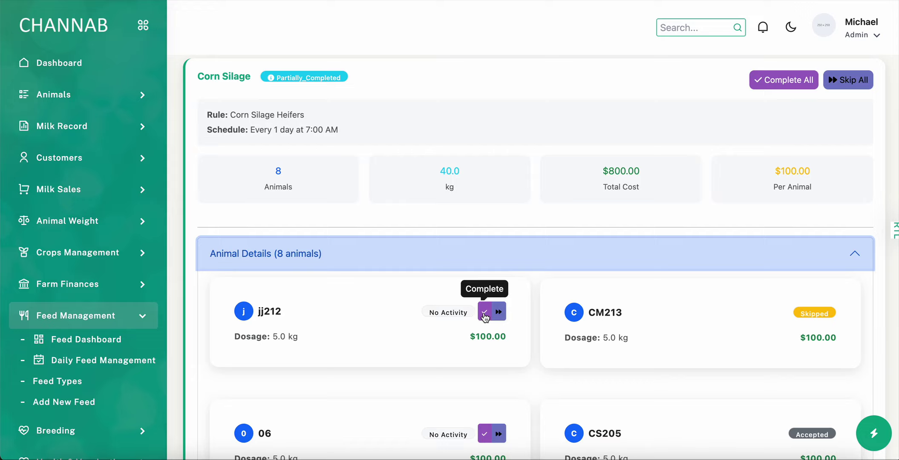
click(484, 314)
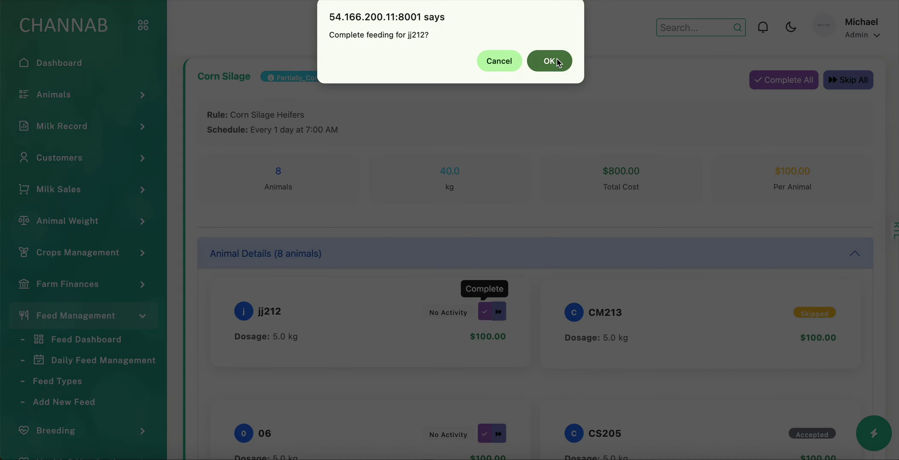
click(550, 60)
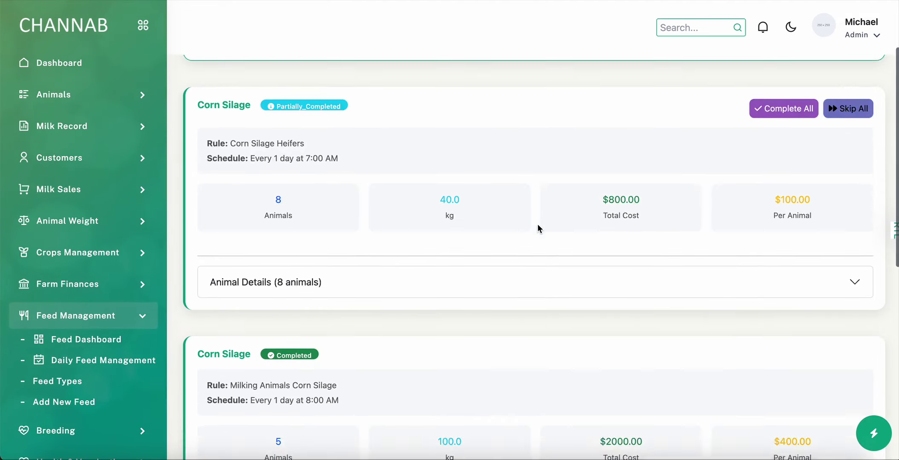
- Mark animal 06's Corn Silage Heifers feeding as complete and reopen the animal details
scroll(538, 225, down, 2)
click(831, 209)
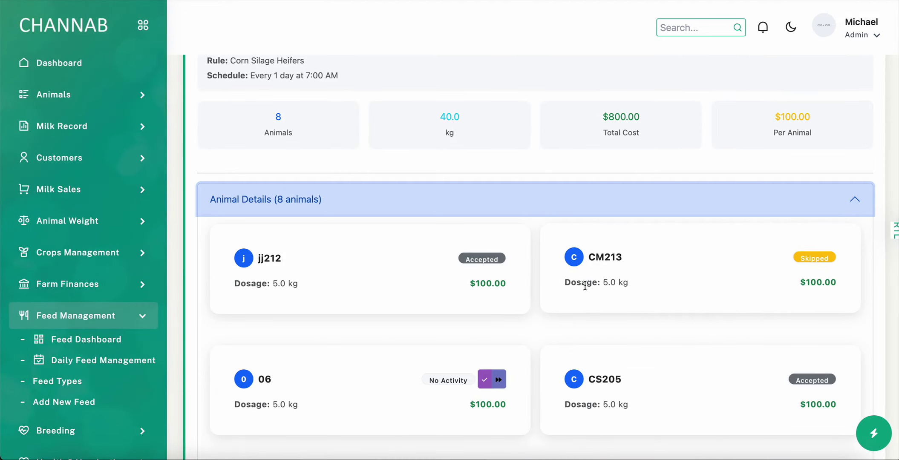
scroll(721, 197, up, 3)
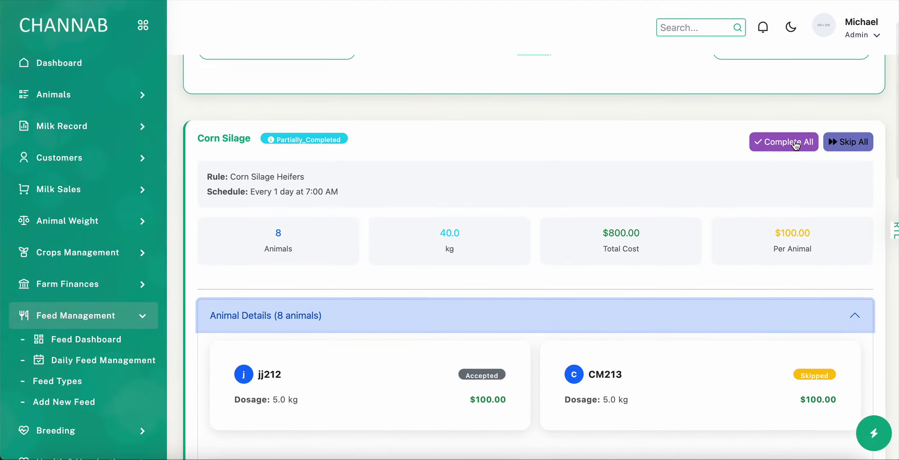
scroll(636, 198, down, 7)
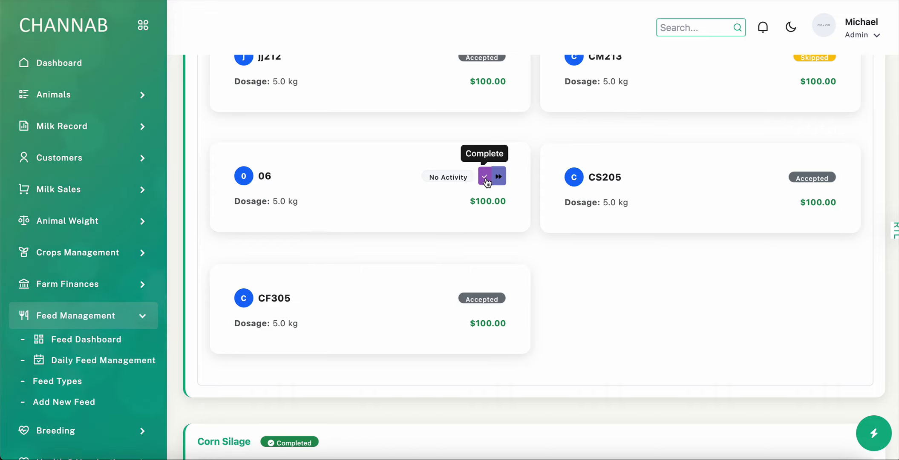
click(486, 181)
click(553, 60)
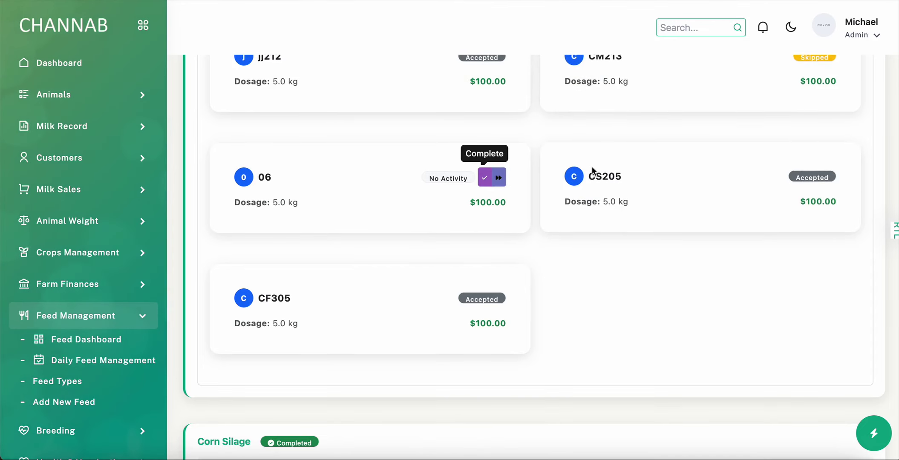
scroll(613, 249, down, 2)
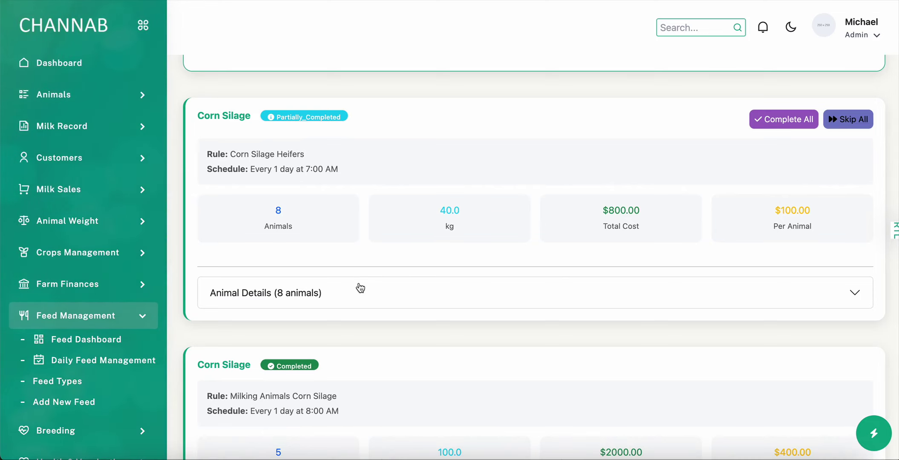
click(290, 290)
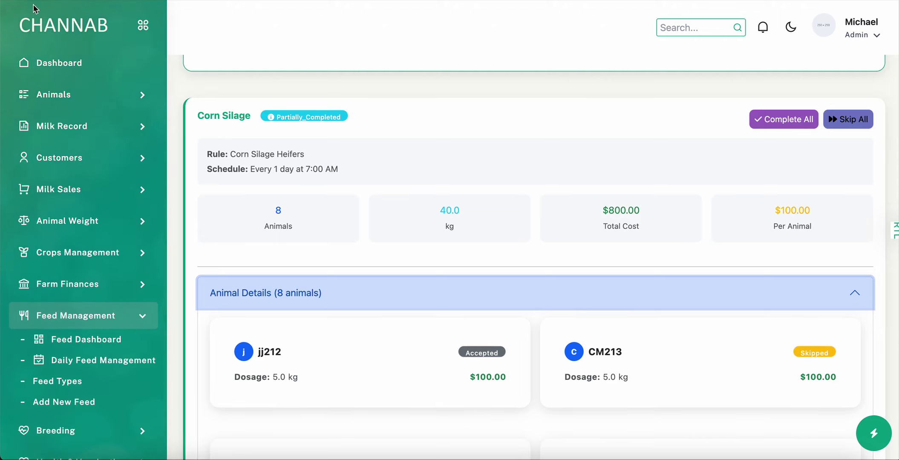
- Search the animal list for 213 and open the profile of animal CM213
click(63, 103)
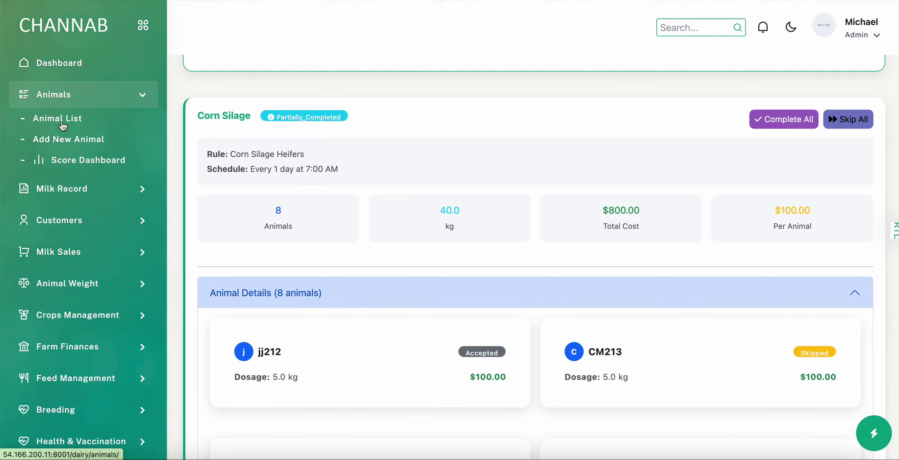
click(62, 123)
click(690, 28)
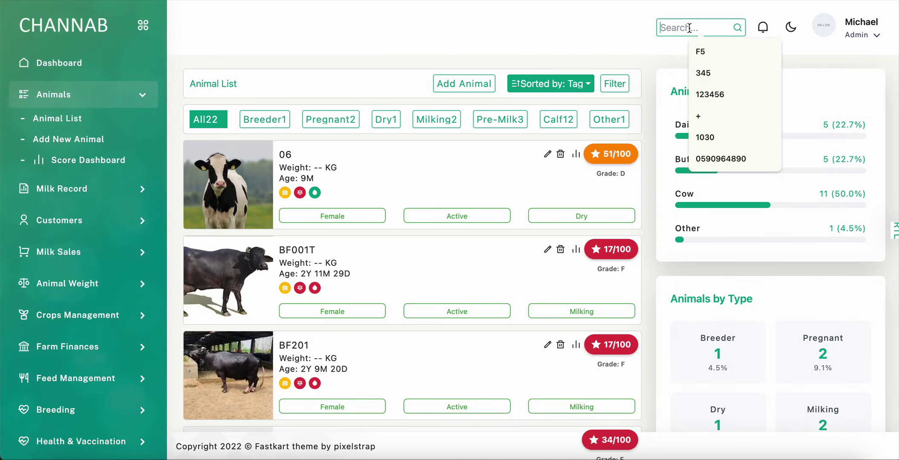
text(213)
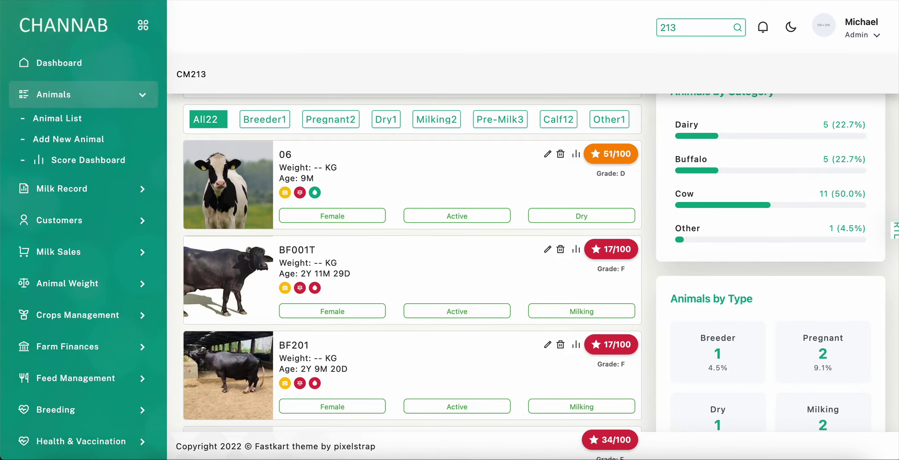
click(322, 87)
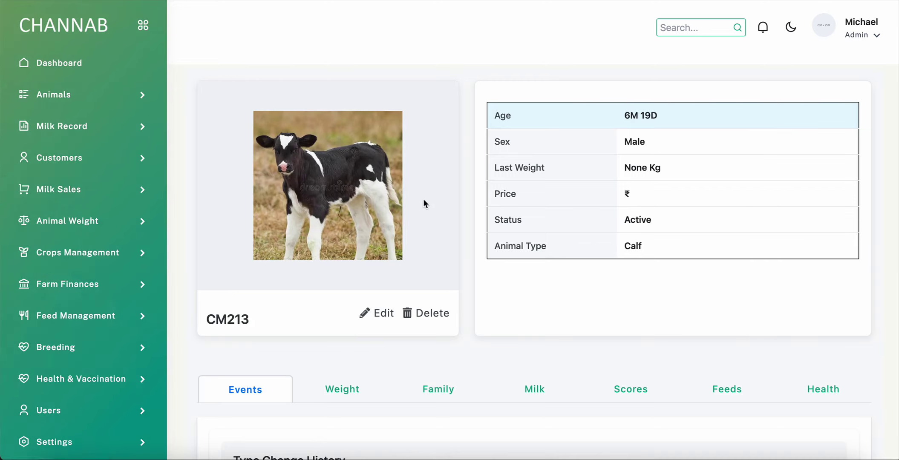
- Examine CM213's feed records for the last 7 days, including total cost, given and missed feeds and feed activities
scroll(508, 199, up, 2)
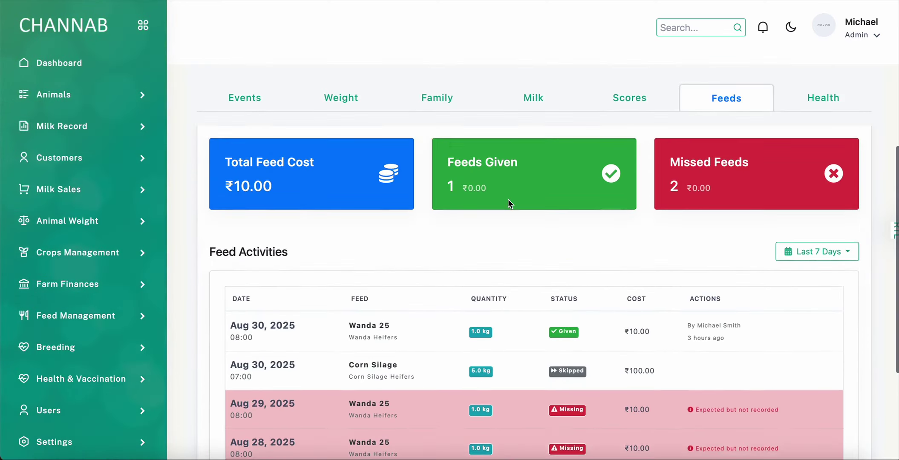
scroll(508, 198, left, 5)
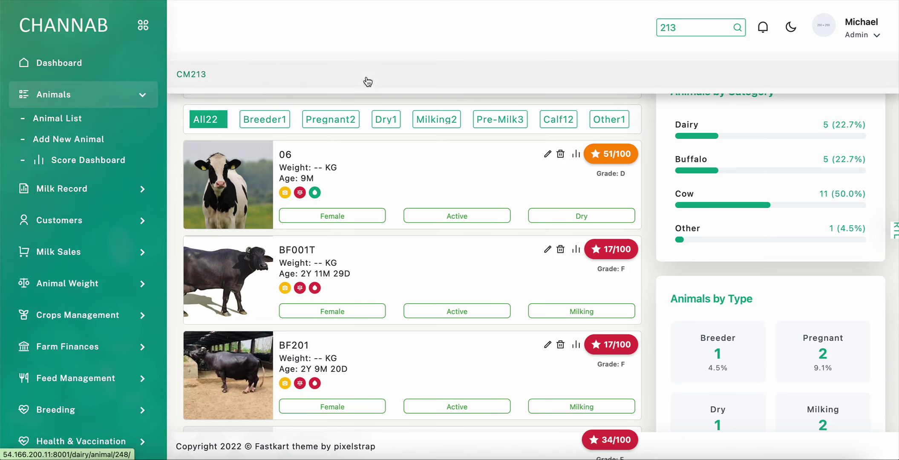
click(273, 65)
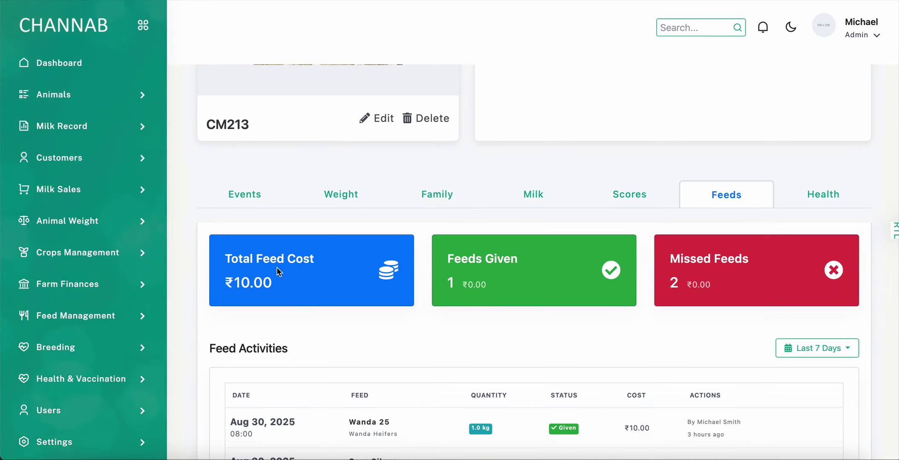
scroll(276, 266, down, 4)
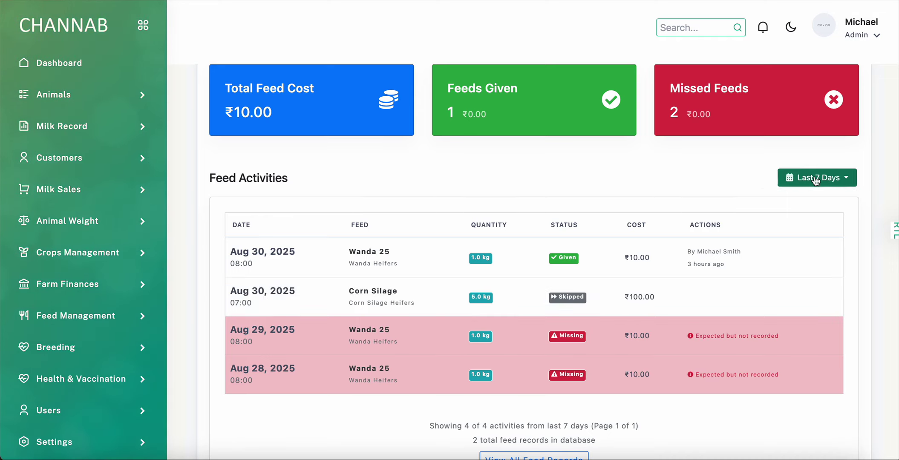
- Filter CM213's feed activities to Today and review the day's feeds, statuses and costs
click(815, 178)
click(798, 200)
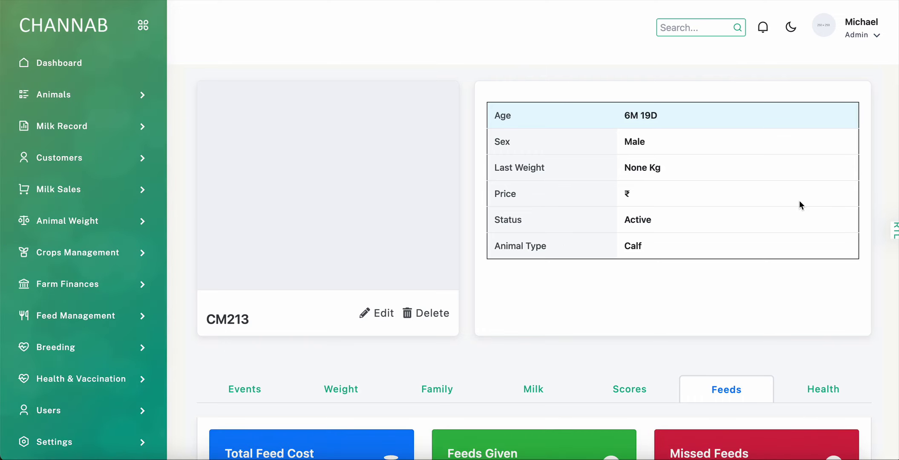
scroll(564, 245, down, 4)
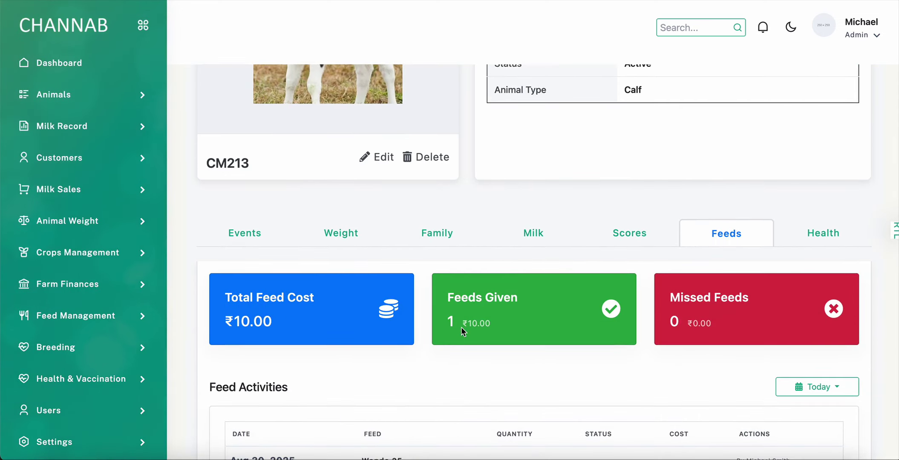
scroll(490, 328, down, 4)
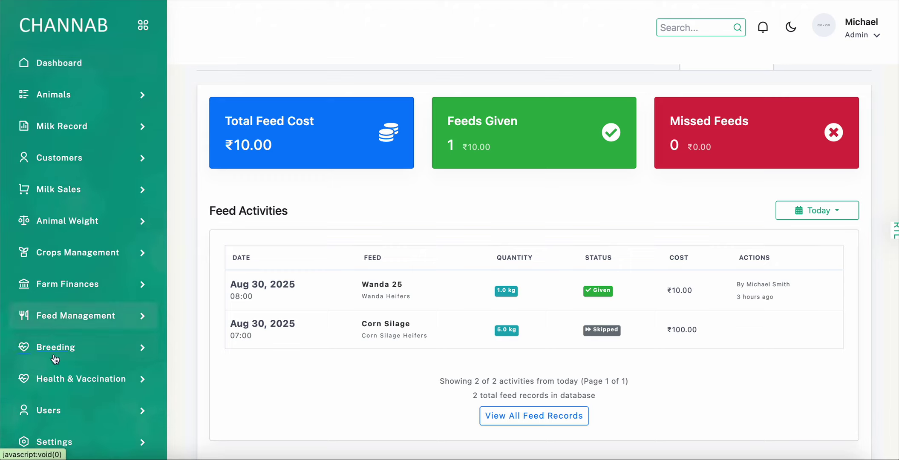
- Open the feed types management page
click(81, 316)
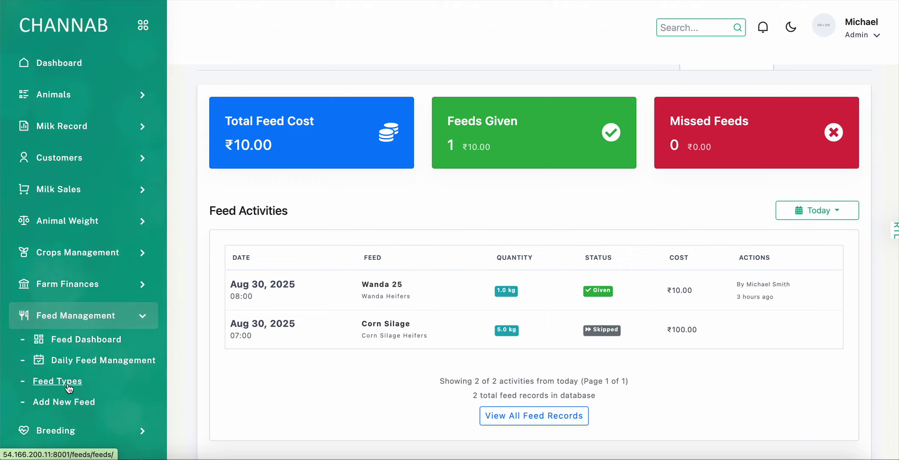
click(67, 386)
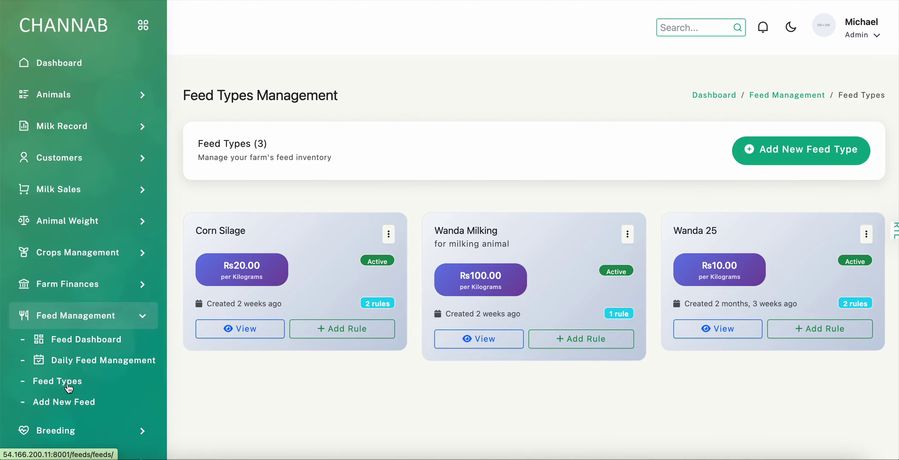